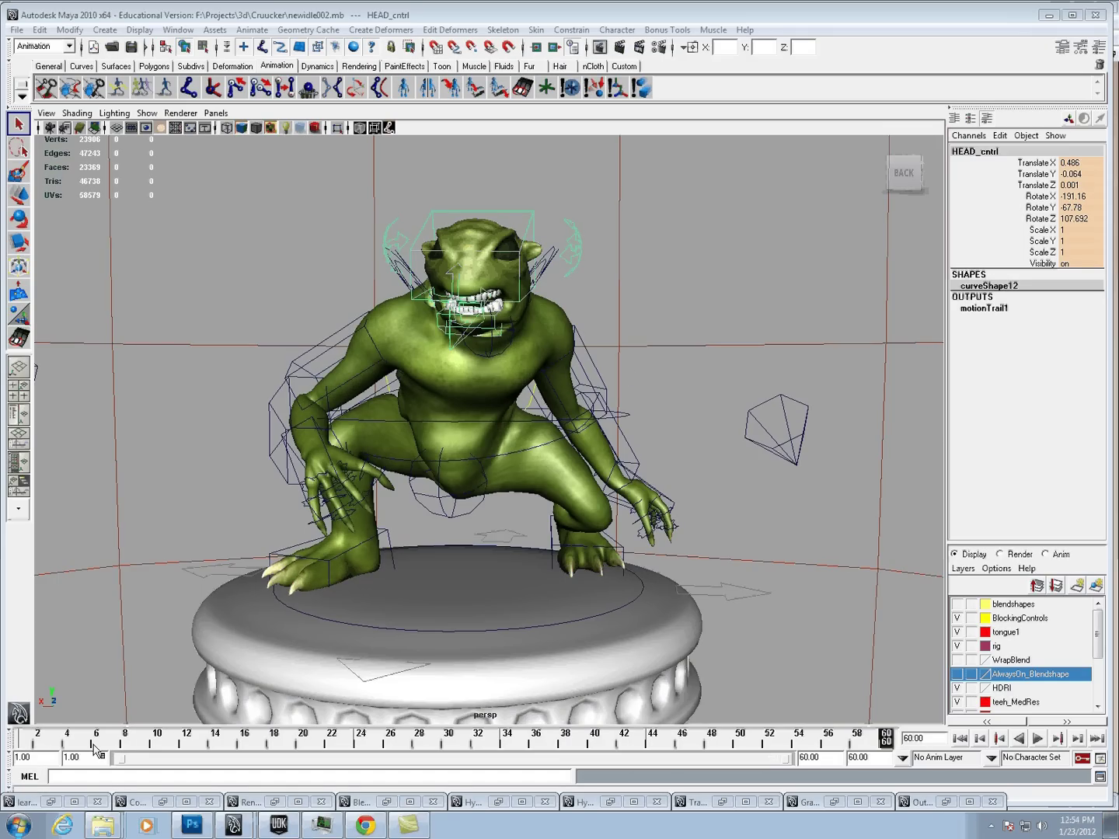
# Play back the creature's idle animation and return the timeline to frame 1.
pyautogui.hotkey('alt', 'v')
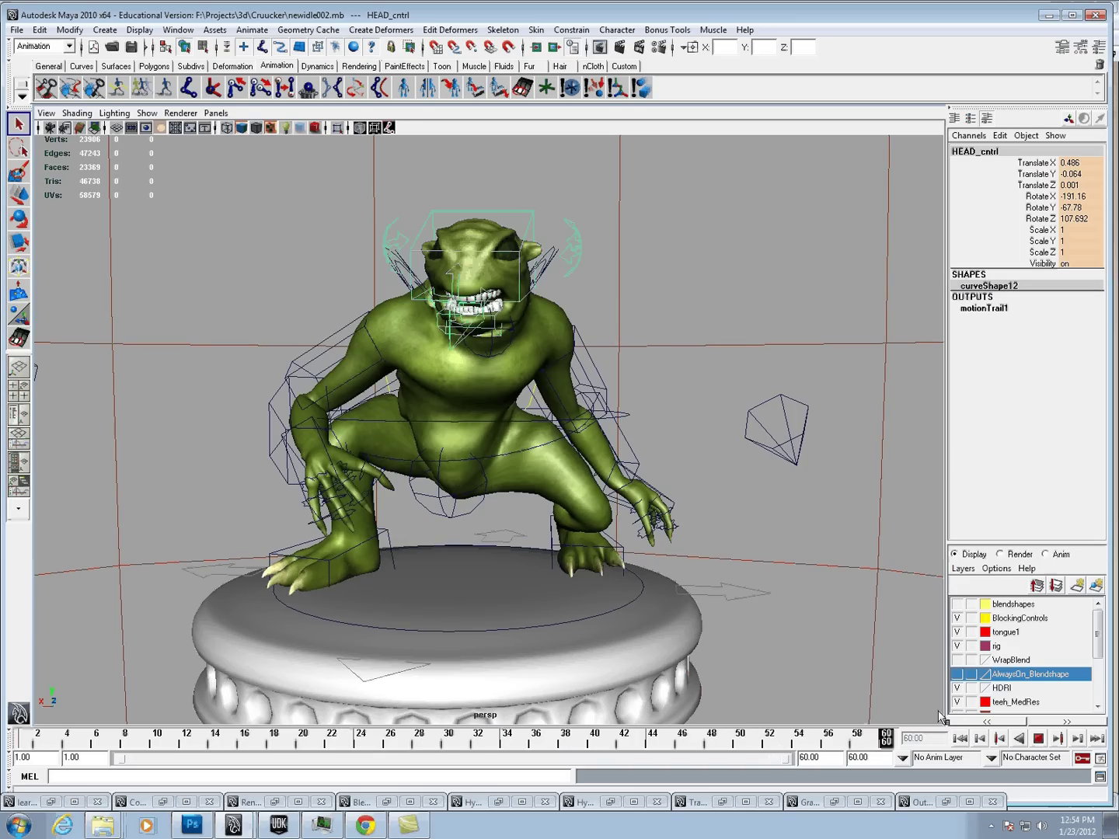
pyautogui.click(26, 737)
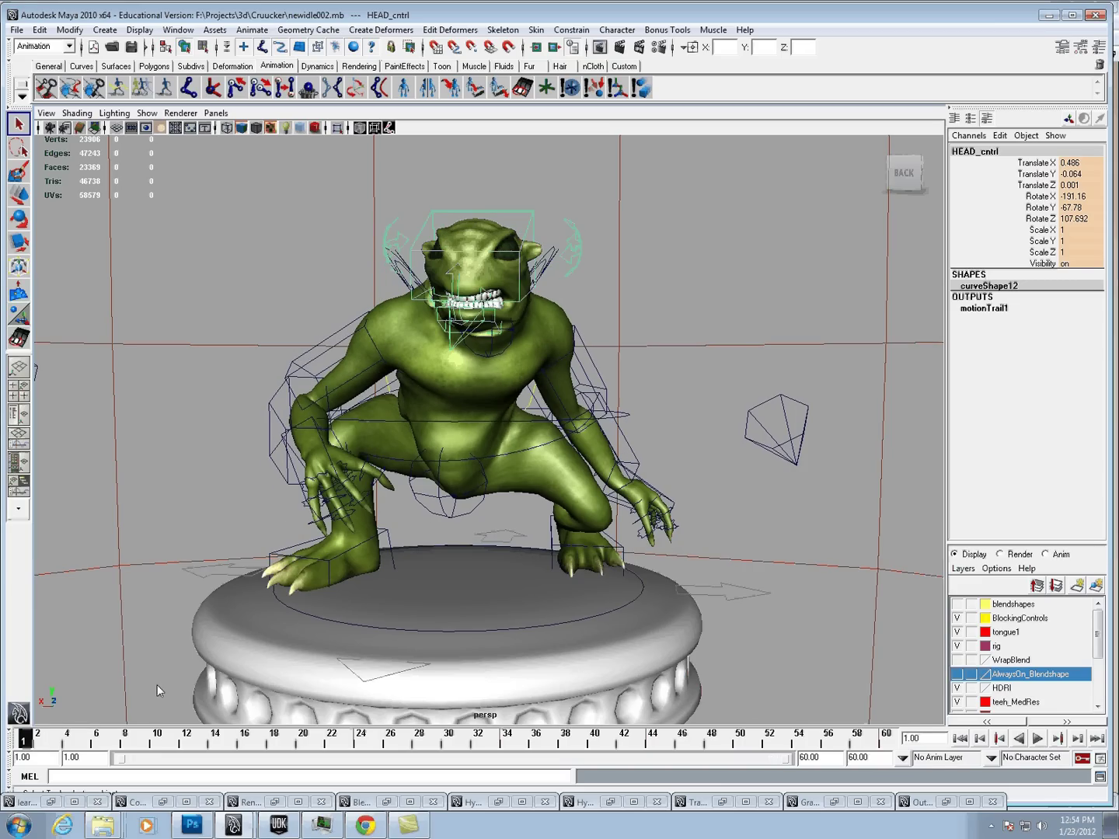
# Hide the polygon meshes in the perspective viewport so only the rig's control curves remain displayed.
pyautogui.click(146, 114)
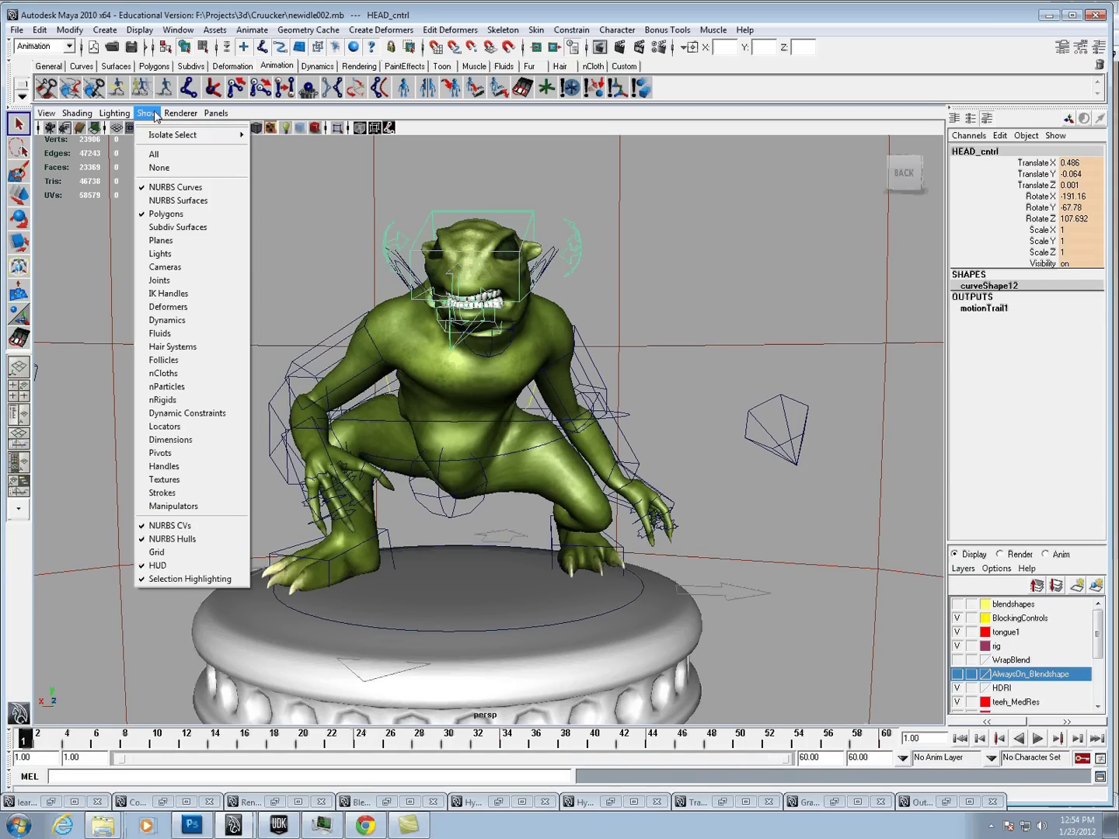
pyautogui.click(185, 227)
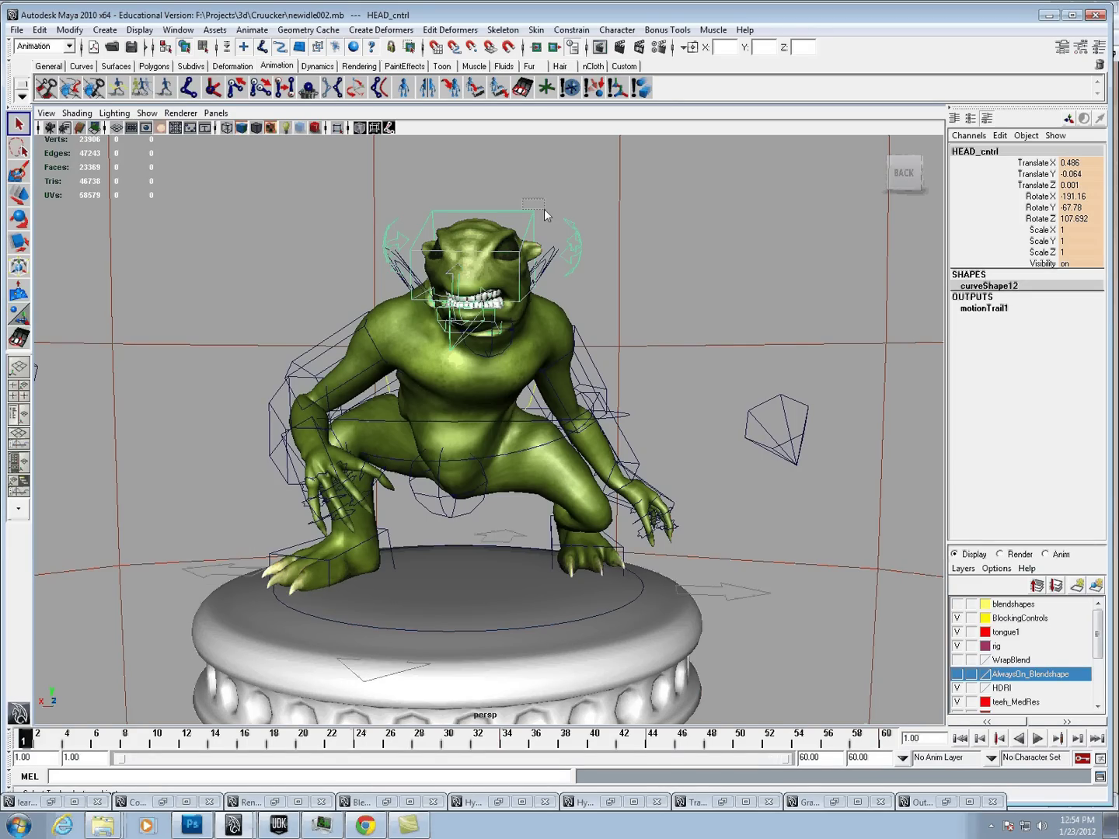
pyautogui.moveTo(544, 210); pyautogui.dragTo(547, 214)
pyautogui.click(341, 333)
pyautogui.click(475, 220)
pyautogui.click(160, 114)
pyautogui.click(172, 214)
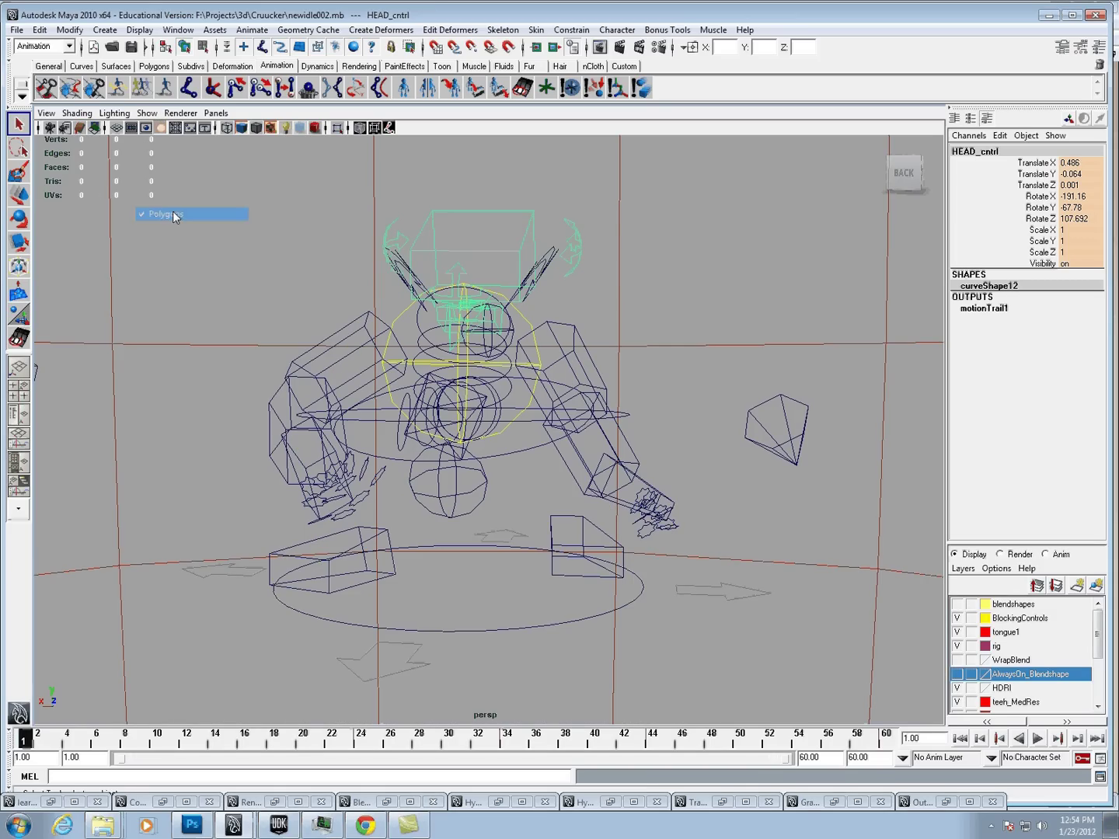
# Select all of the rig's control curves and turn on the display of joints in the viewport.
pyautogui.click(148, 113)
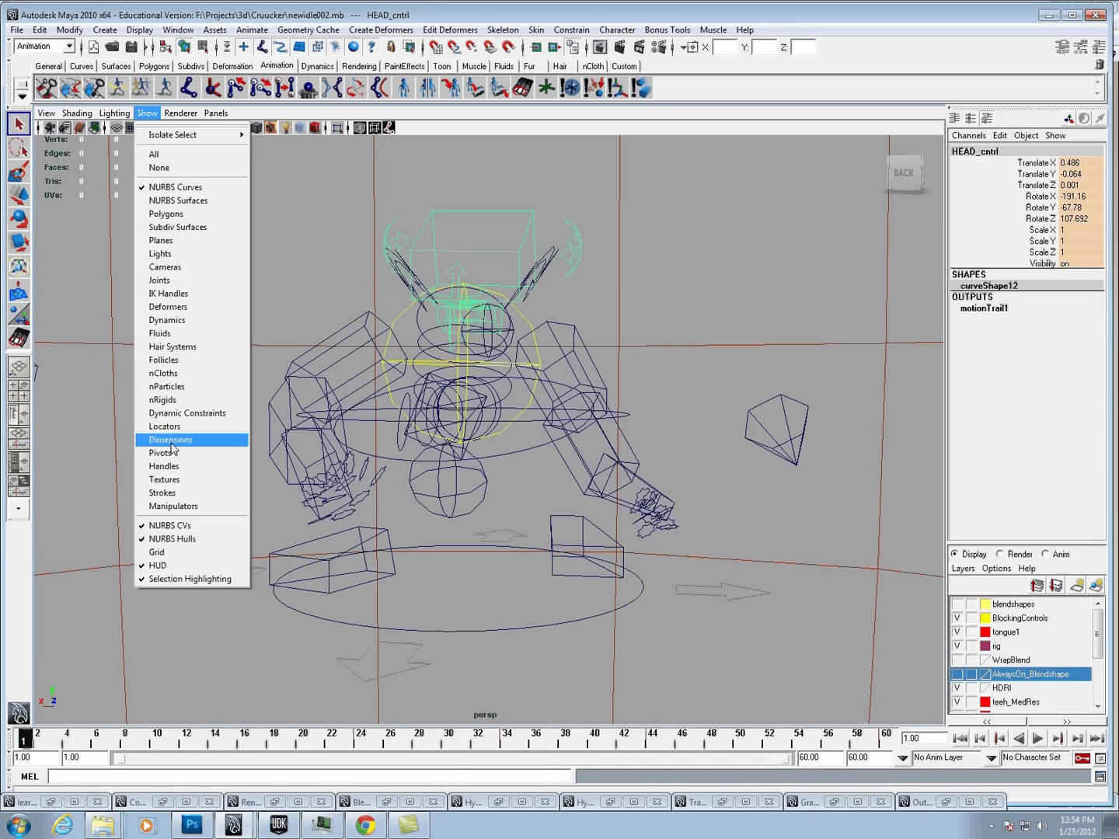
pyautogui.click(700, 310)
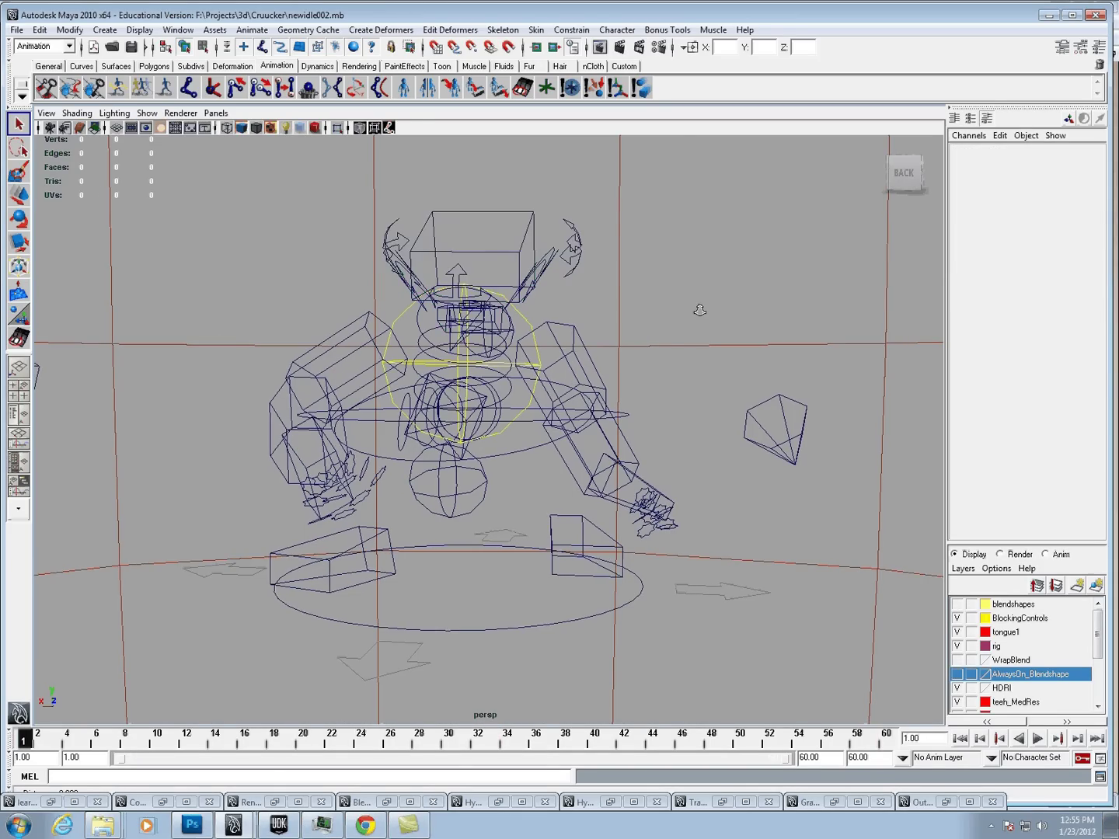
pyautogui.keyDown('alt'); pyautogui.moveTo(700, 311); pyautogui.dragTo(584, 304, button='right'); pyautogui.keyUp('alt')
pyautogui.moveTo(77, 198); pyautogui.dragTo(808, 653)
pyautogui.click(149, 114)
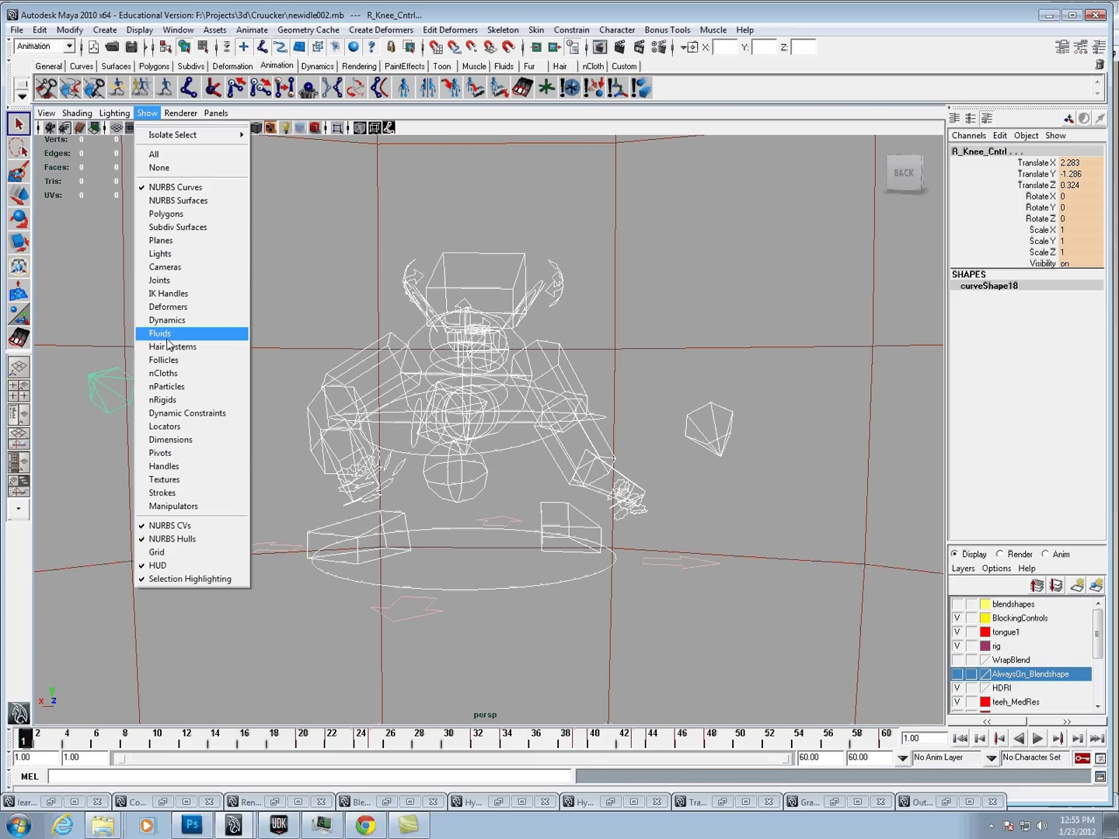
pyautogui.click(160, 280)
# Select the whole rig, including the full joint skeleton under the root.
pyautogui.keyDown('alt'); pyautogui.moveTo(581, 478); pyautogui.dragTo(941, 648, button='right'); pyautogui.keyUp('alt')
pyautogui.keyDown('alt'); pyautogui.moveTo(691, 578); pyautogui.dragTo(440, 374); pyautogui.keyUp('alt')
pyautogui.click(504, 403)
pyautogui.press('f')
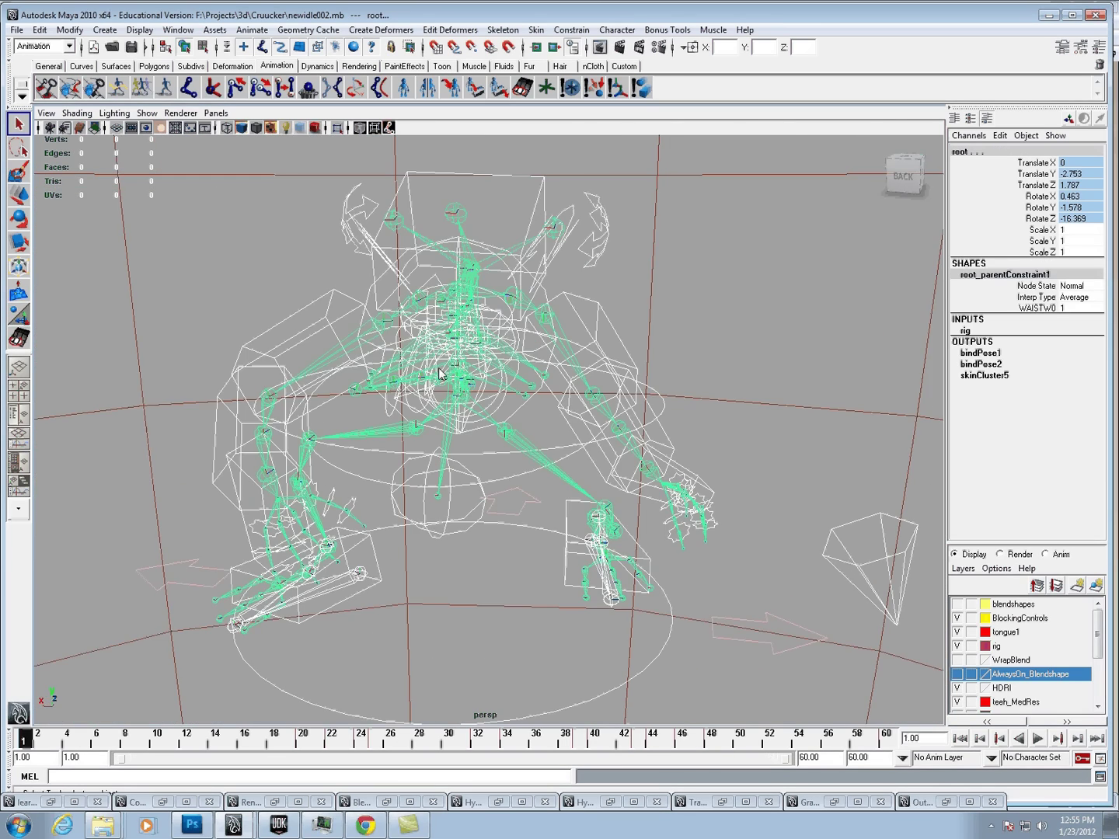
# Bake the simulation on the selected rig from reset options, with Hierarchy set to Below and Time range set to Time Slider.
pyautogui.click(39, 30)
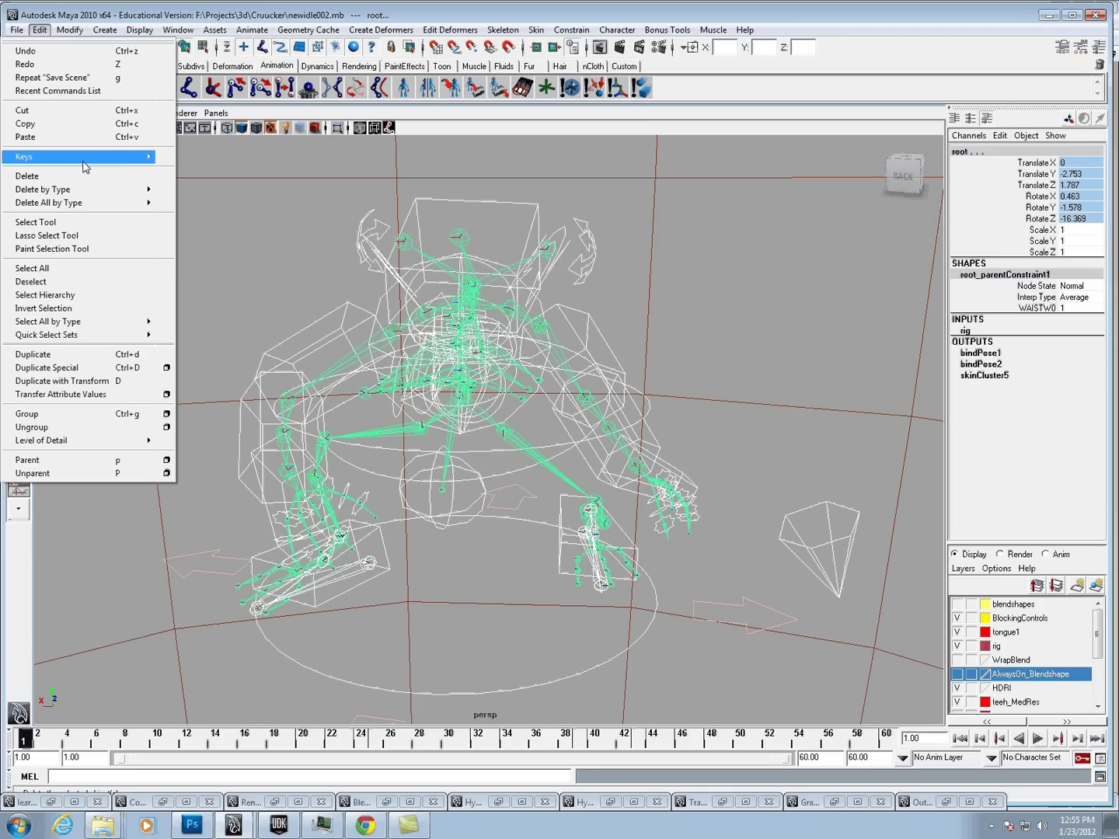
pyautogui.moveTo(127, 167)
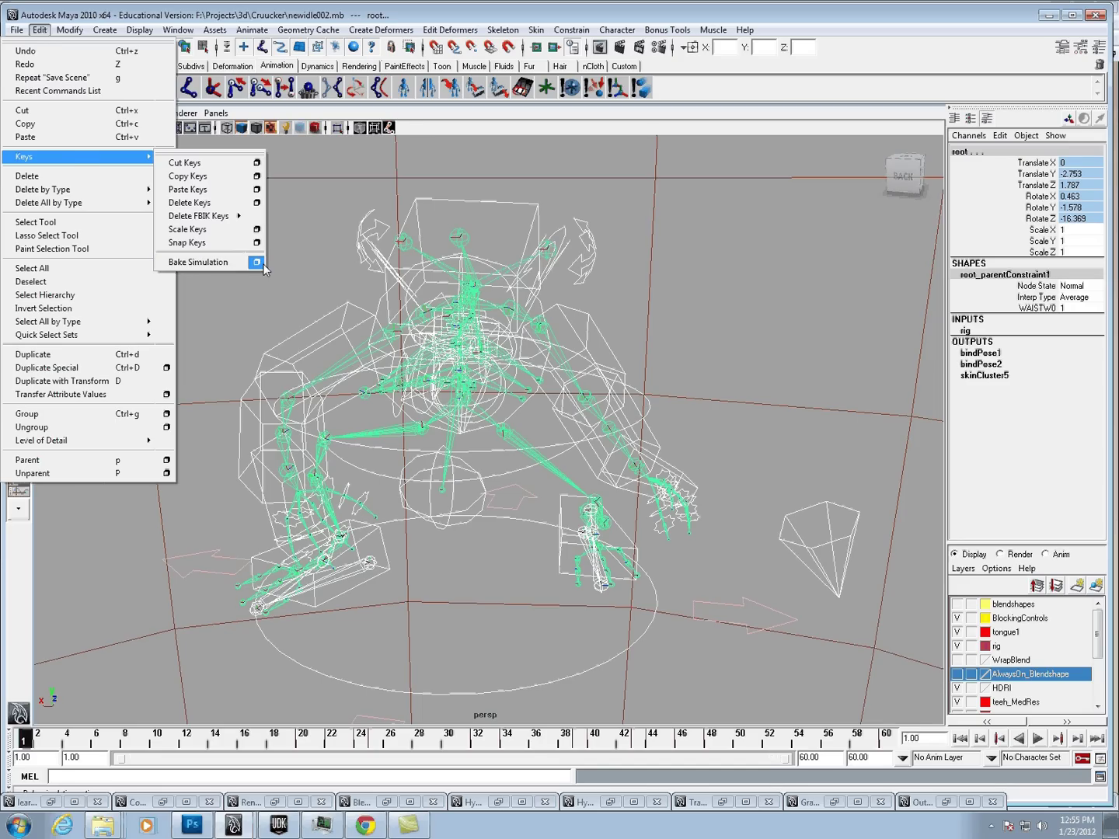
pyautogui.click(256, 263)
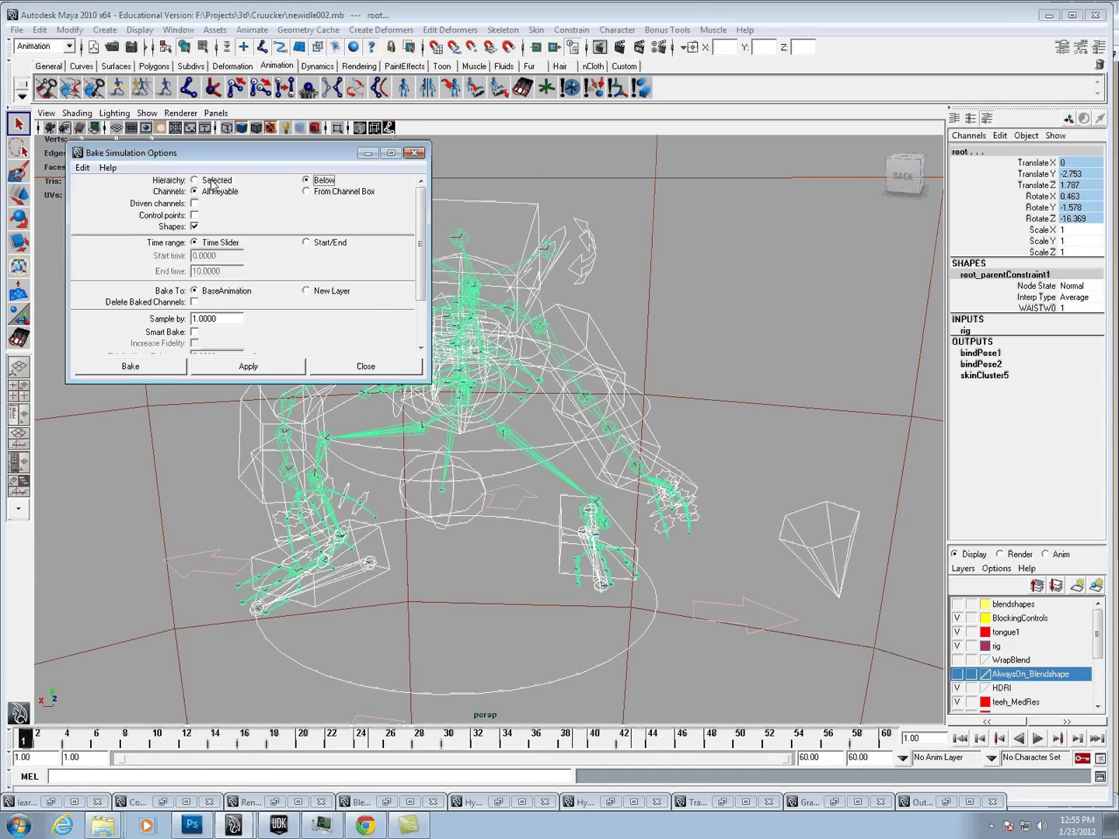
pyautogui.click(81, 167)
pyautogui.click(80, 200)
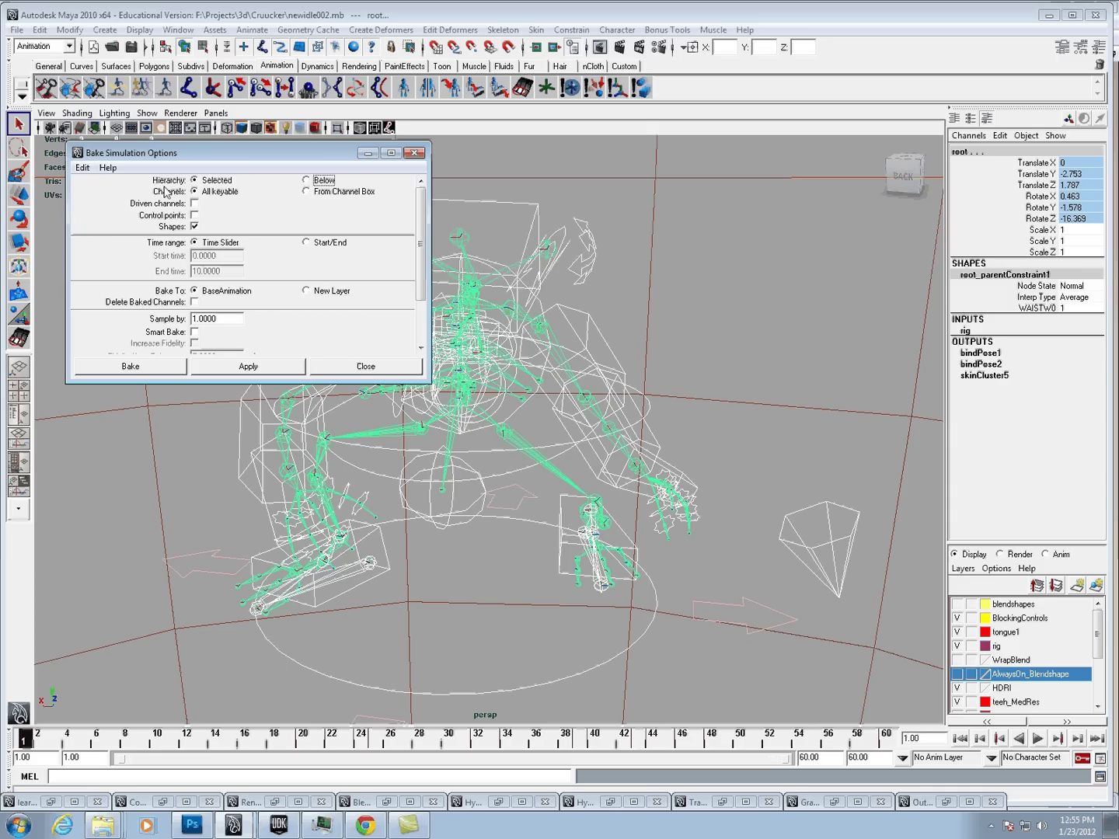
pyautogui.click(307, 180)
pyautogui.click(304, 241)
pyautogui.click(195, 243)
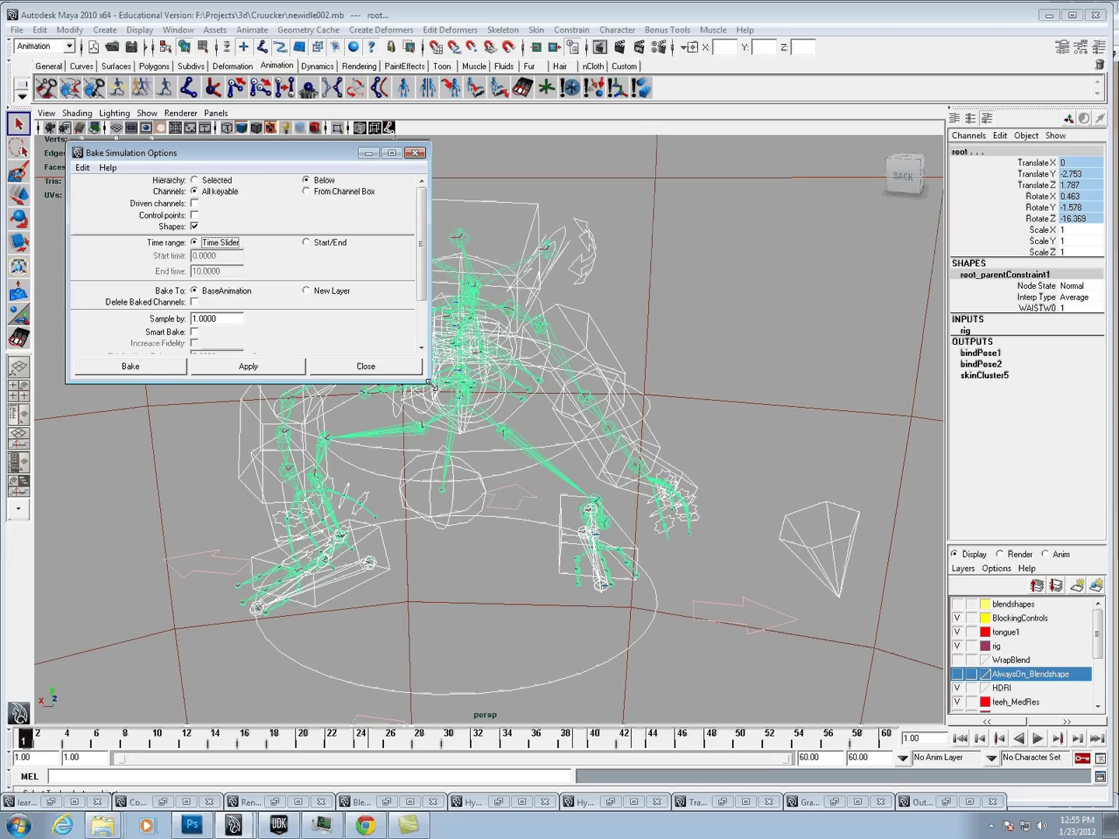
pyautogui.moveTo(431, 385); pyautogui.dragTo(546, 506)
pyautogui.click(204, 493)
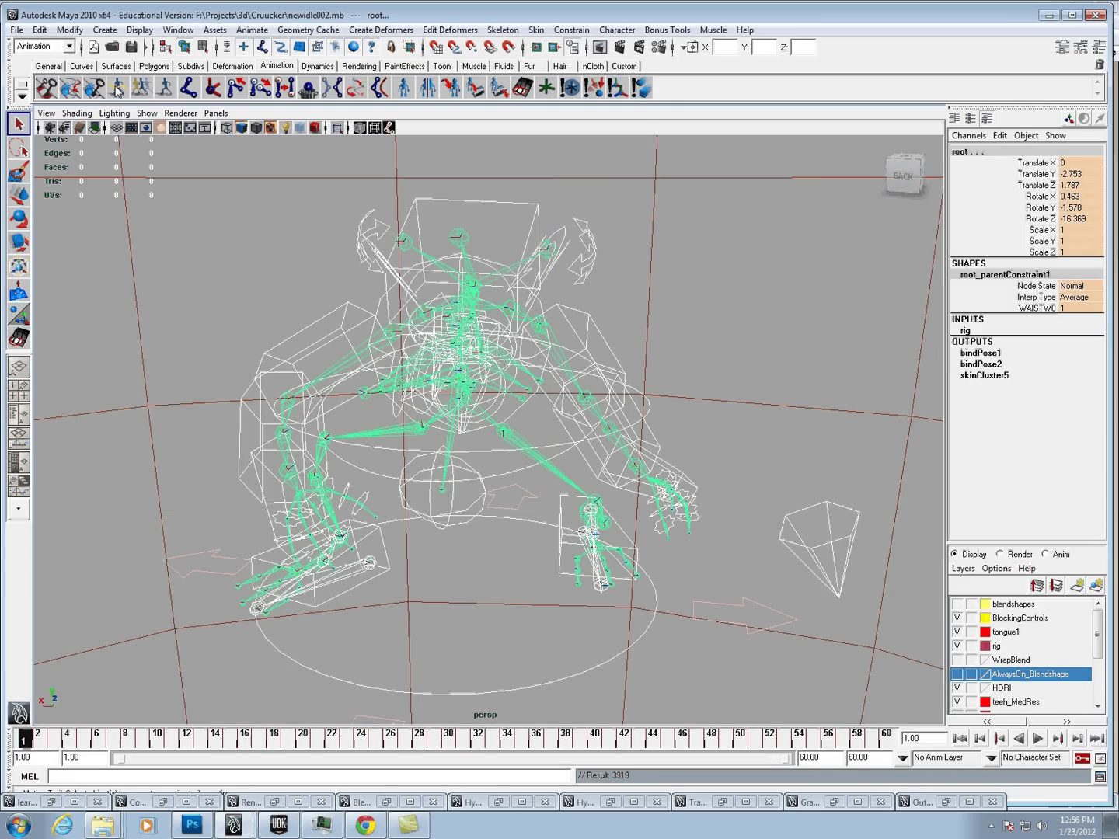
# Display the polygon meshes again and check the baked keys on the spine, right knee and shoulder joints.
pyautogui.click(147, 112)
pyautogui.click(195, 214)
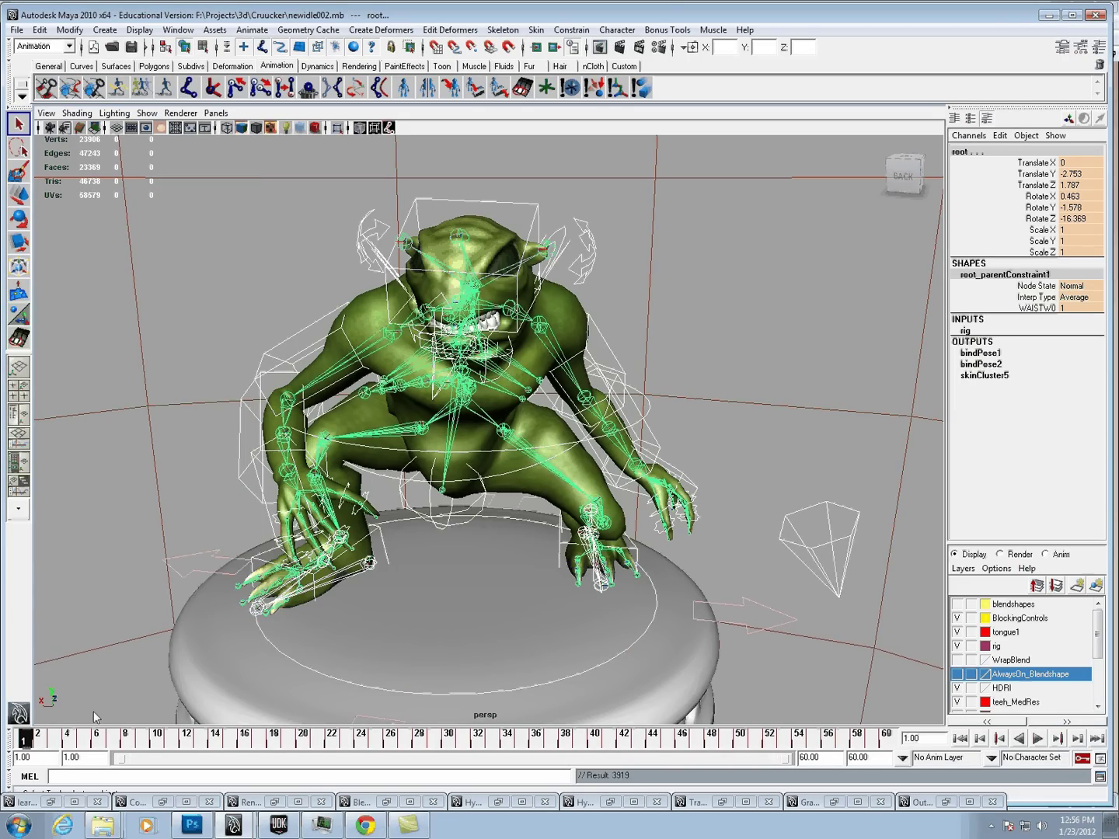
pyautogui.click(468, 404)
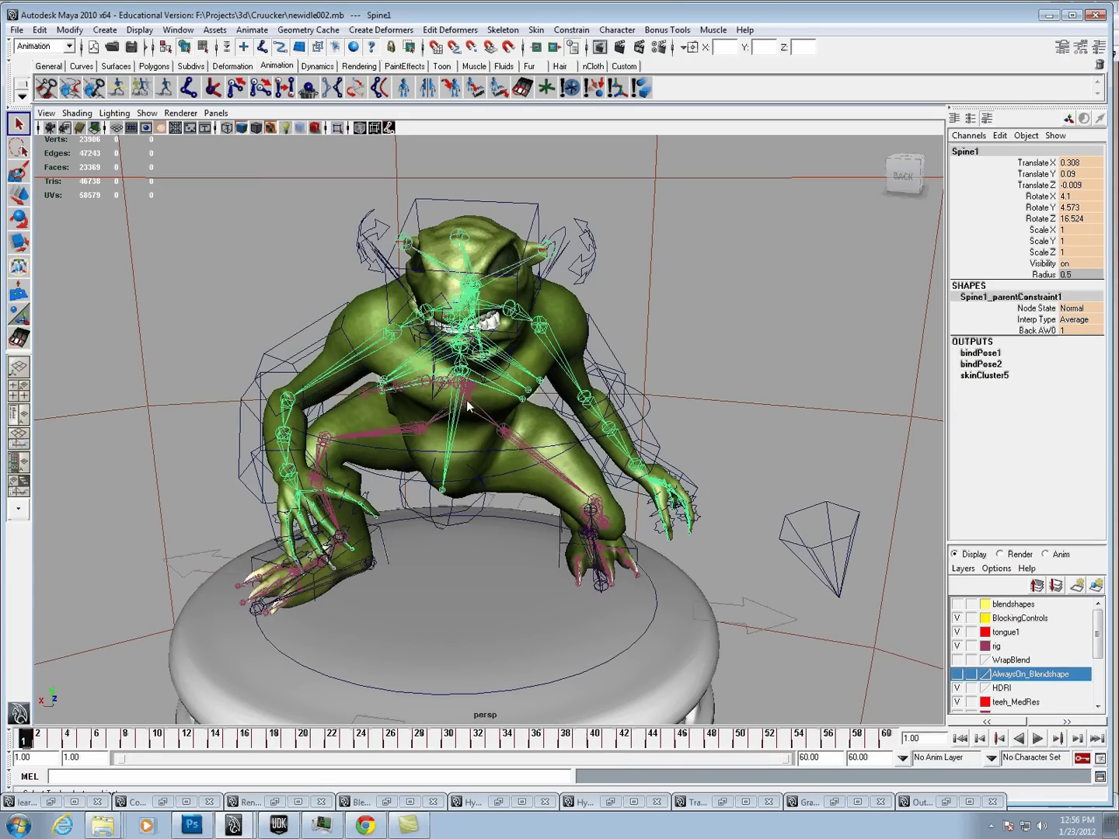
pyautogui.click(324, 436)
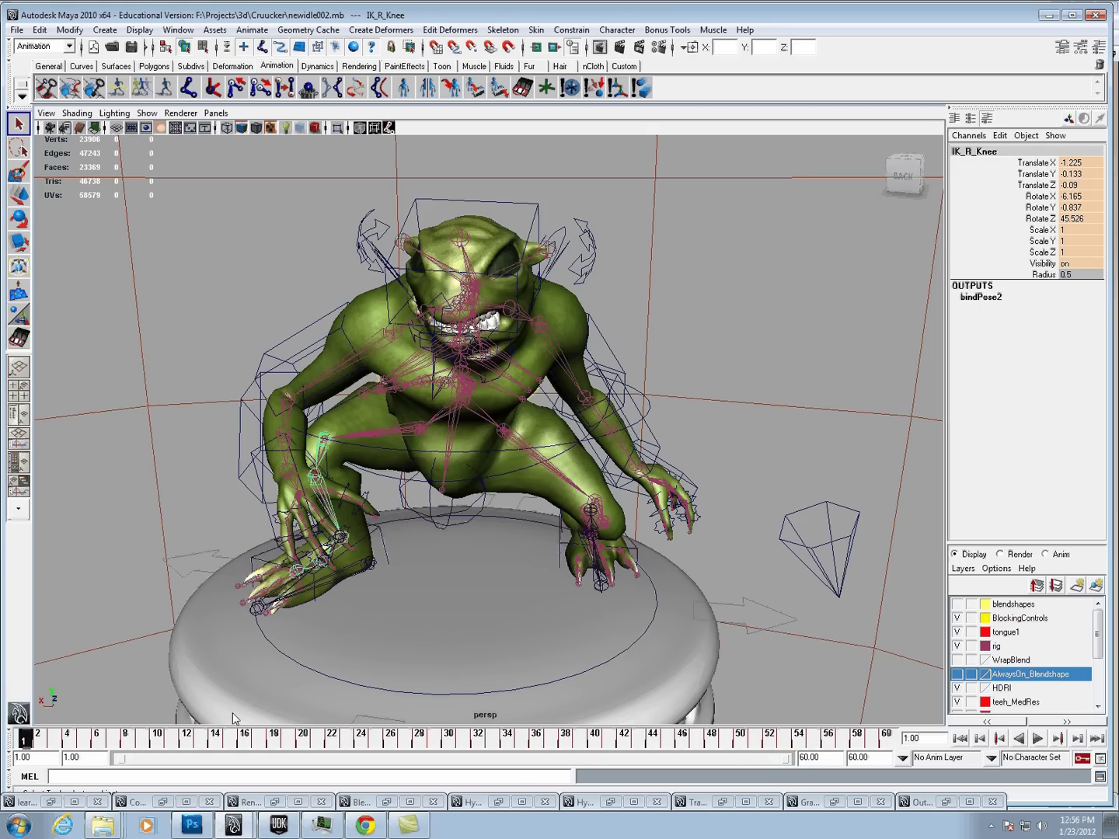
pyautogui.click(541, 329)
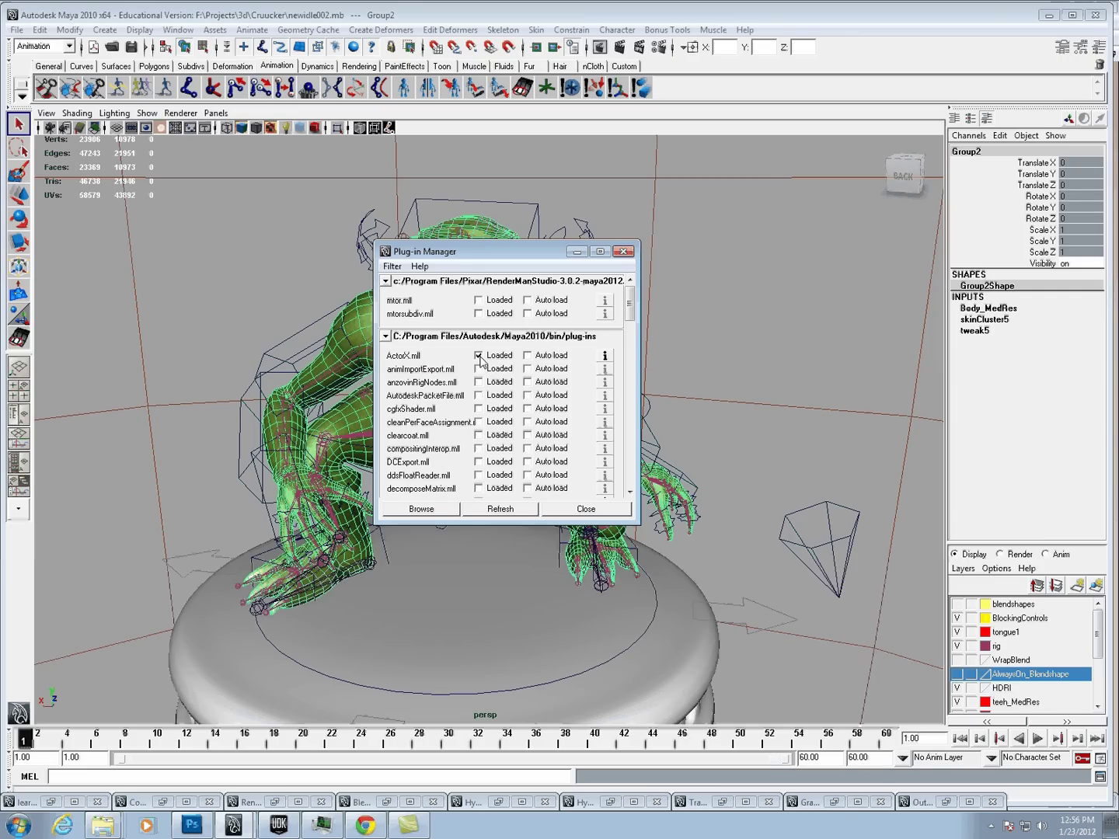
# Close the Plug-in Manager and run the MEL command axmain to open the ActorX Skeletal Exporter.
pyautogui.click(587, 512)
pyautogui.click(157, 776)
pyautogui.write('a')
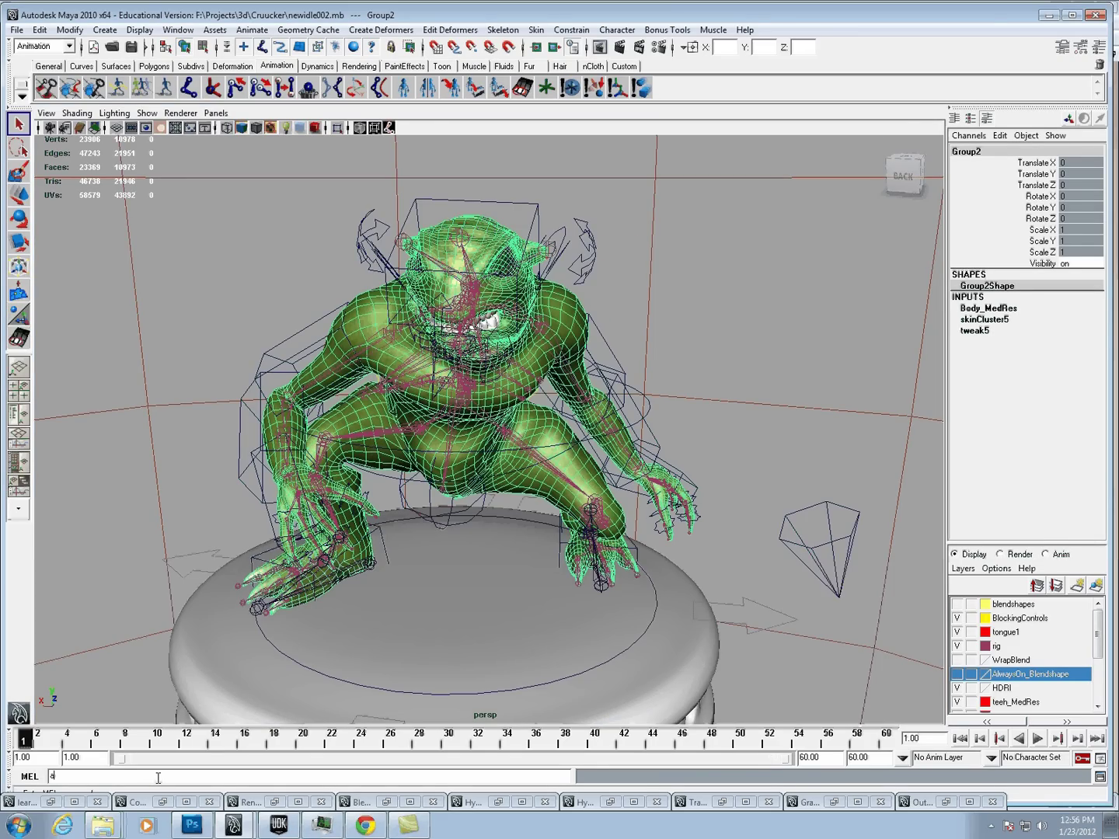
pyautogui.write('xmain')
pyautogui.press('Return')
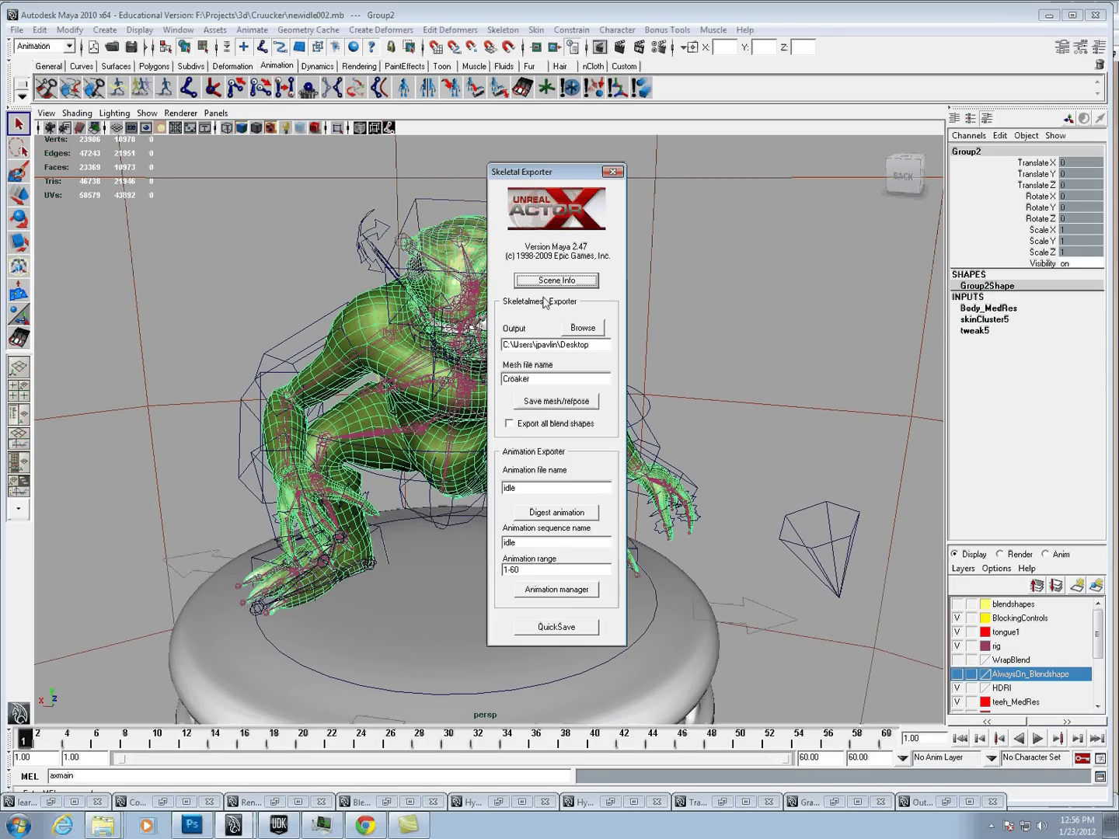
# Review the exporter's output folder, mesh file name, animation file name and animation range.
pyautogui.click(582, 327)
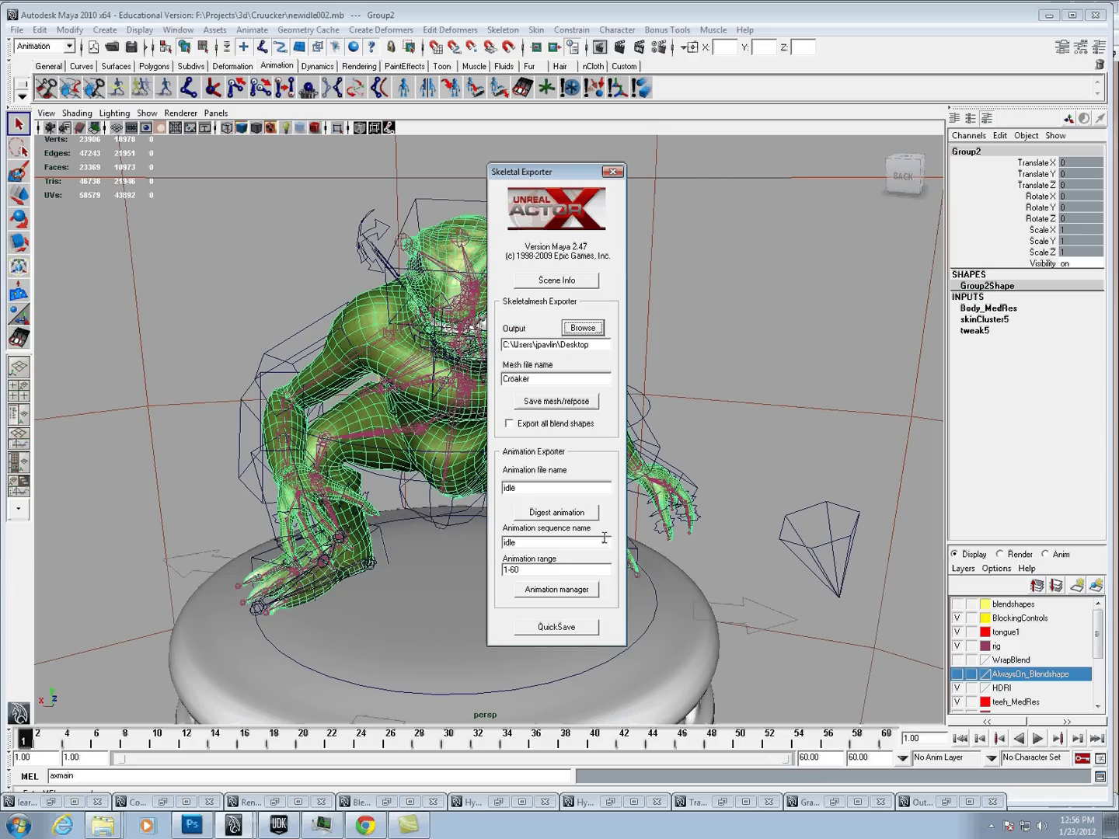
pyautogui.click(570, 344)
pyautogui.click(592, 345)
pyautogui.click(544, 379)
pyautogui.click(577, 330)
pyautogui.click(535, 378)
pyautogui.doubleClick(557, 488)
pyautogui.click(556, 490)
pyautogui.doubleClick(555, 490)
pyautogui.click(534, 571)
pyautogui.doubleClick(533, 571)
# Set the animation file name and the animation sequence name to idle, with an animation range of 1-60.
pyautogui.doubleClick(515, 489)
pyautogui.press('BackSpace')
pyautogui.doubleClick(531, 541)
pyautogui.press('BackSpace')
pyautogui.click(532, 573)
pyautogui.click(523, 487)
pyautogui.write('idle')
pyautogui.press('Tab')
pyautogui.write('idle')
pyautogui.click(586, 571)
pyautogui.write('1-60')
# Save the Croaker mesh with its reference pose and digest the idle animation.
pyautogui.click(570, 404)
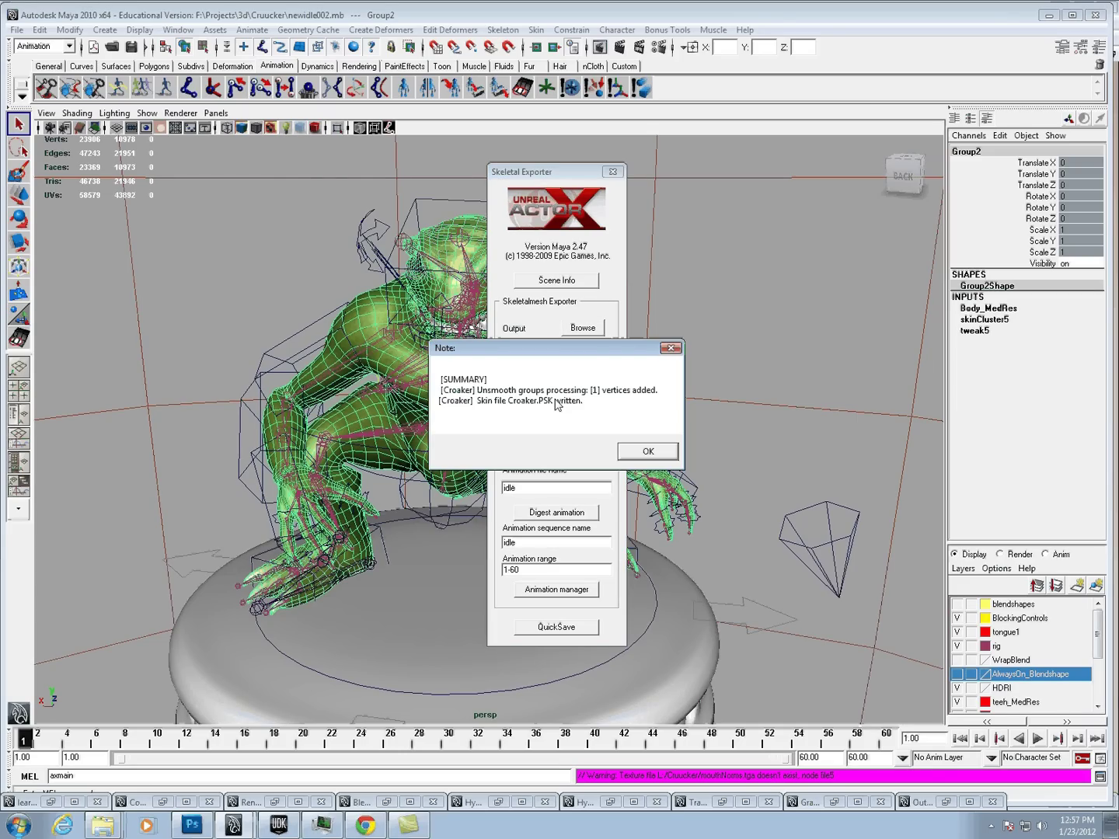
pyautogui.click(648, 458)
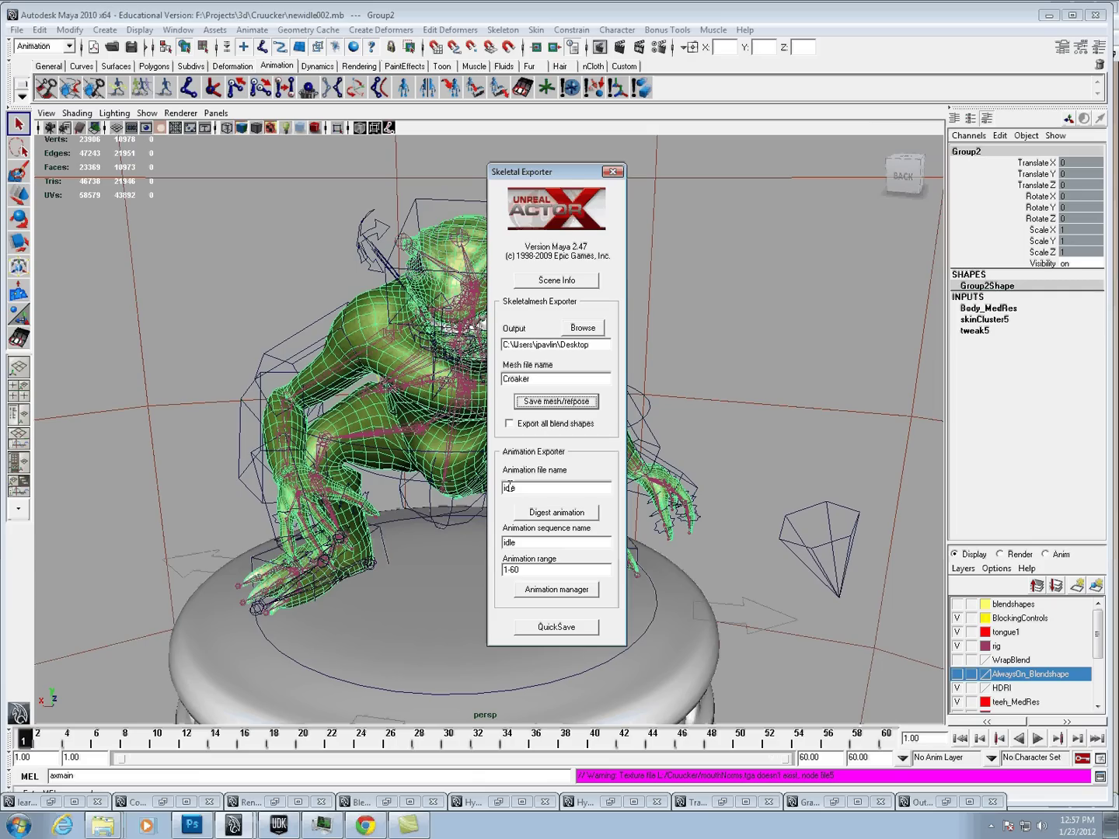
pyautogui.click(509, 487)
pyautogui.click(558, 517)
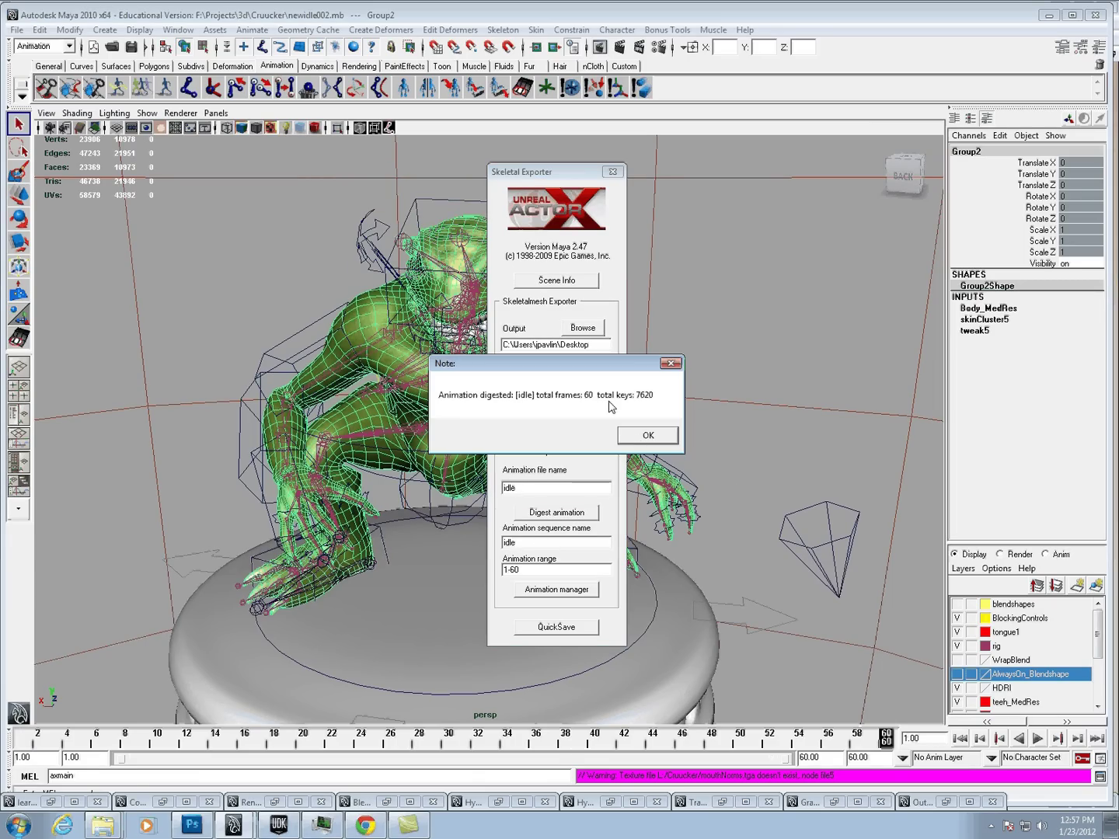
pyautogui.click(657, 437)
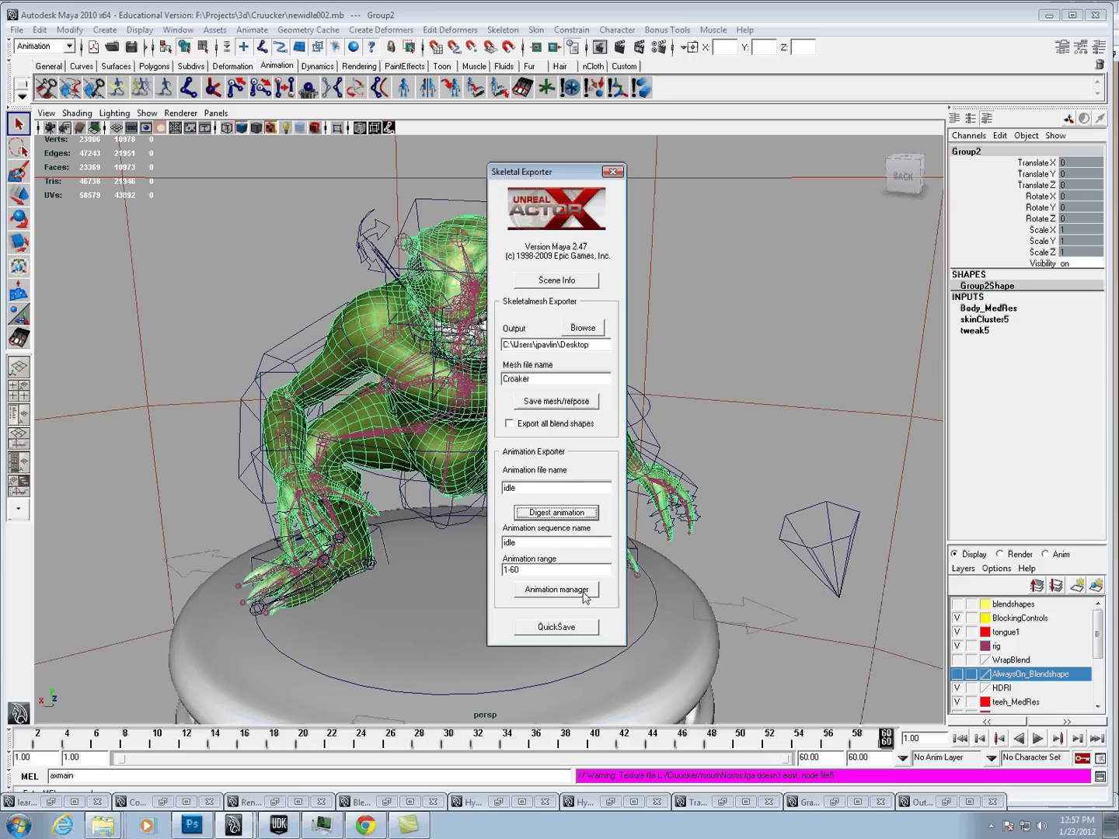
# In the ActorX Animation Manager, delete the old idle entry from the output package and move the newly digested idle animation into it.
pyautogui.click(584, 591)
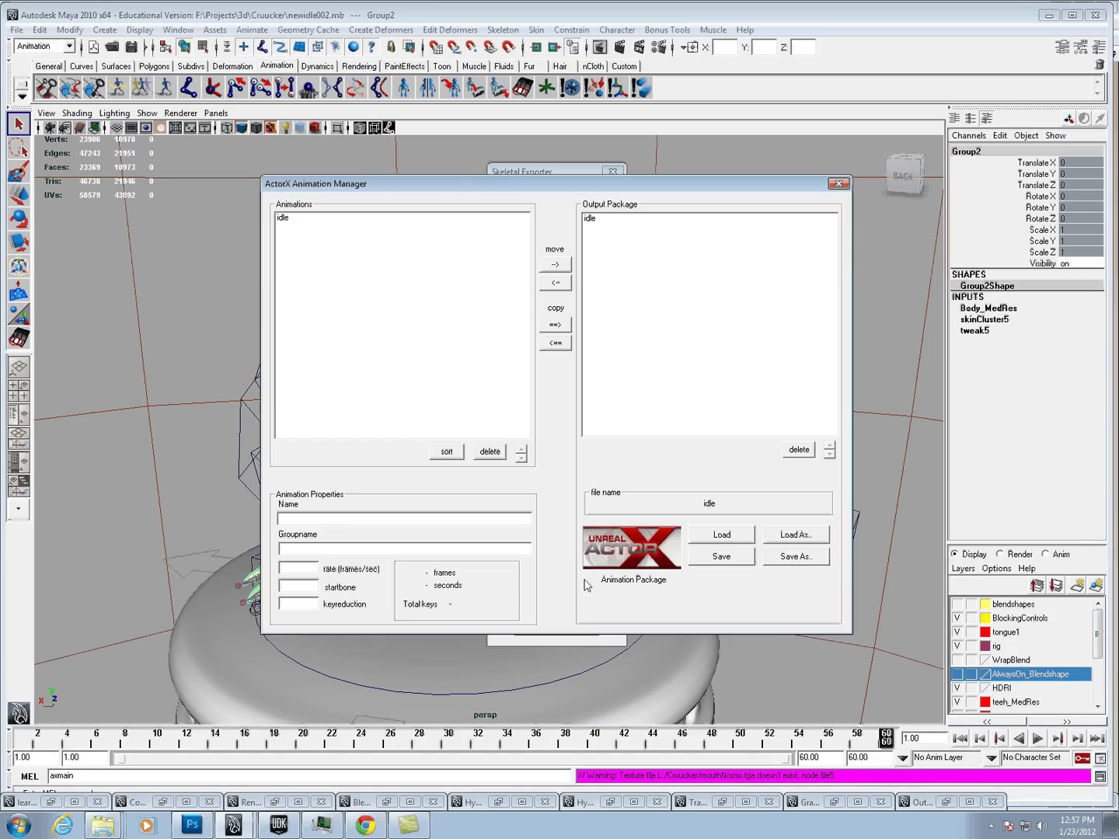
pyautogui.click(284, 218)
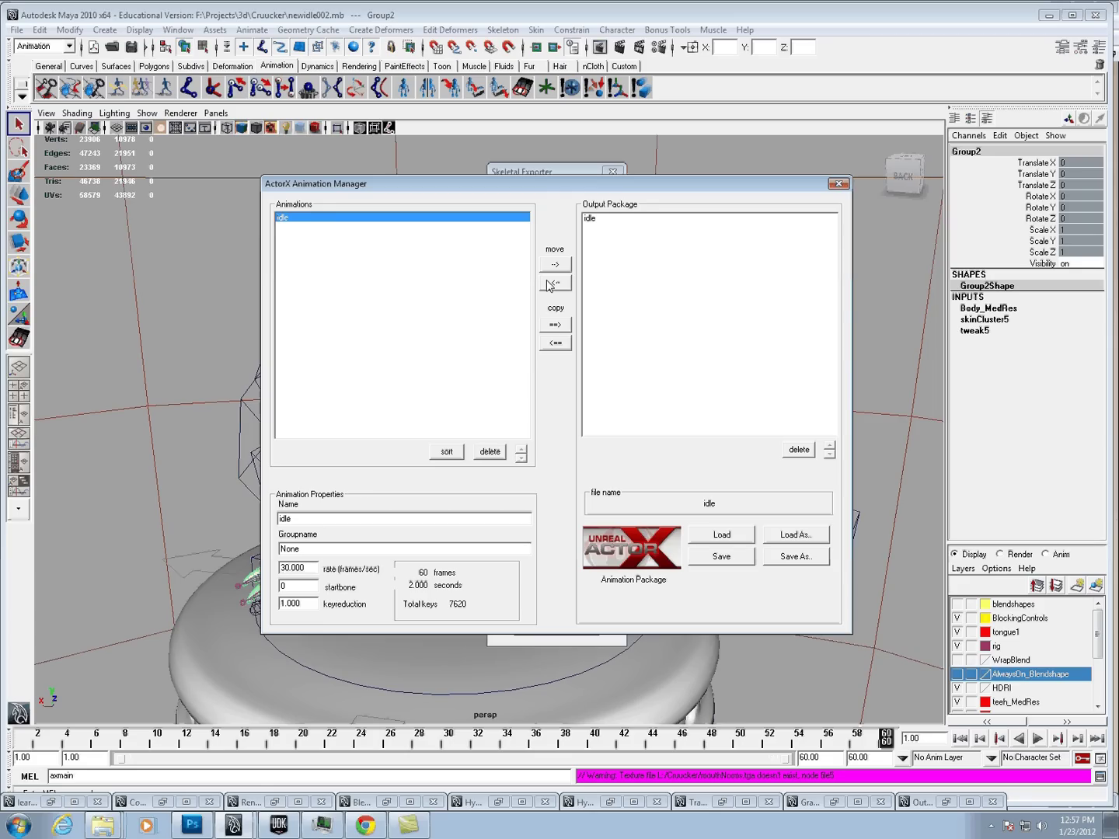
pyautogui.click(592, 220)
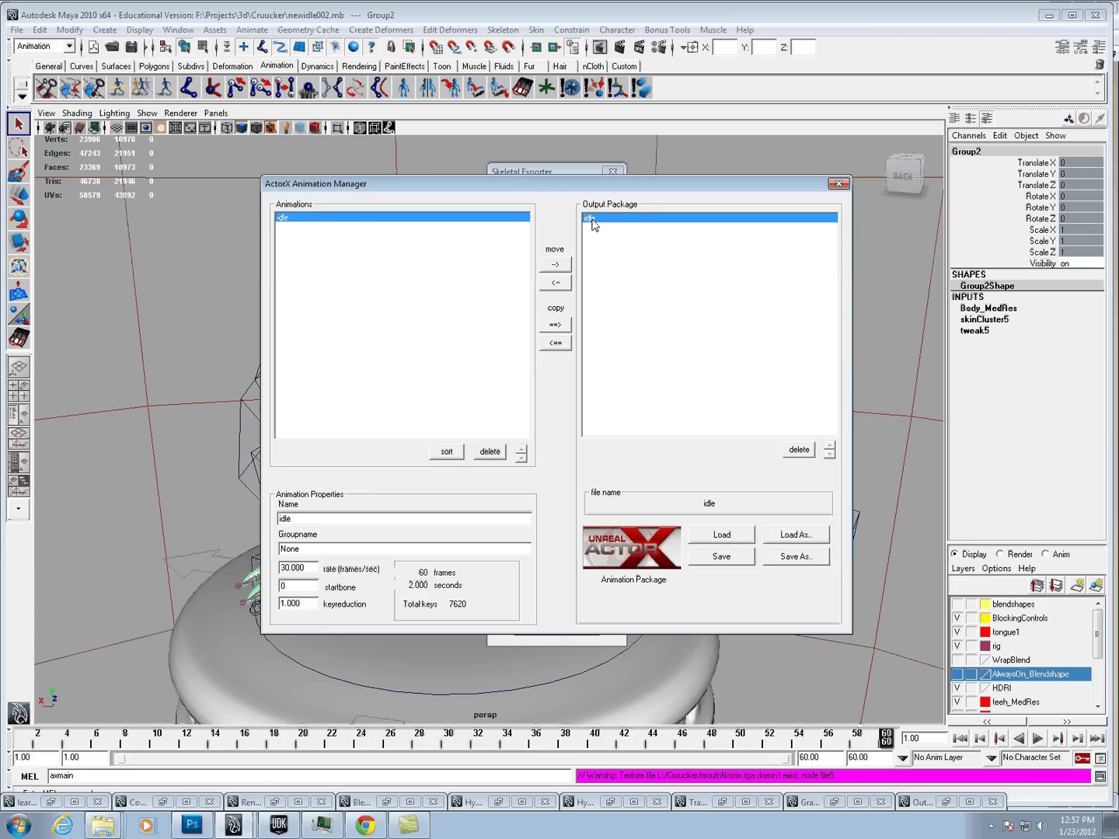
pyautogui.click(792, 457)
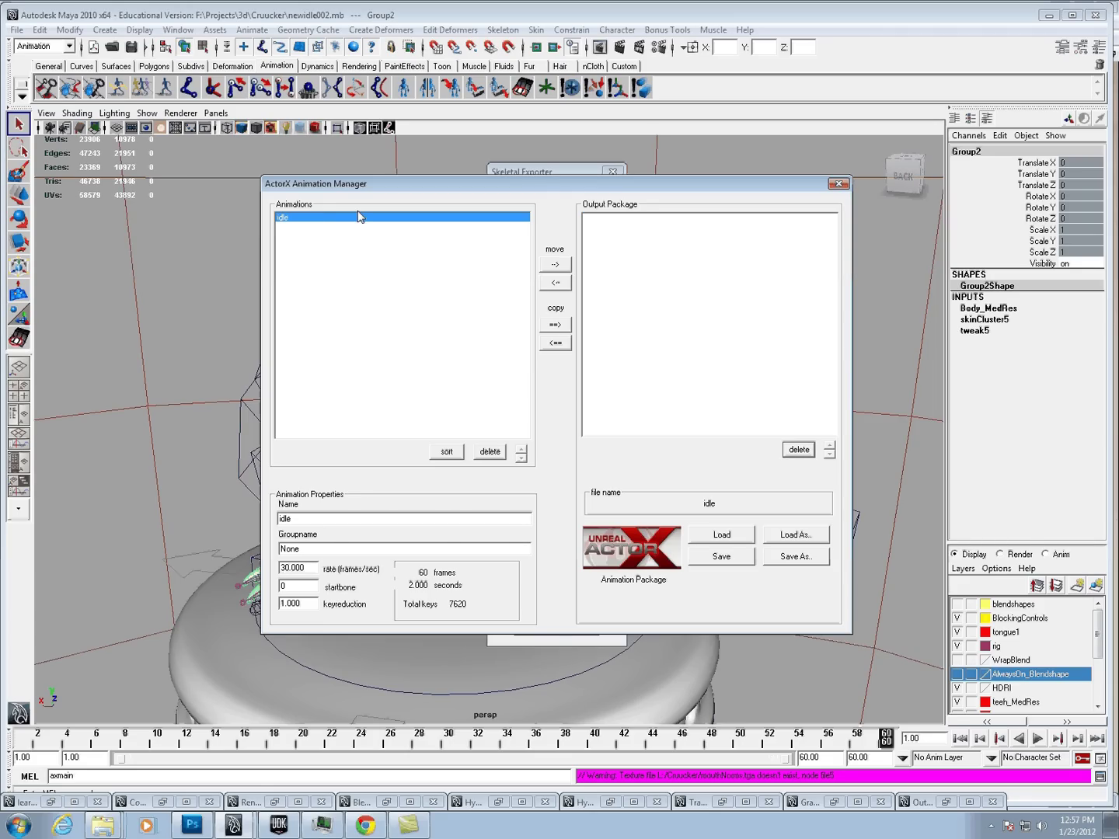
pyautogui.click(555, 264)
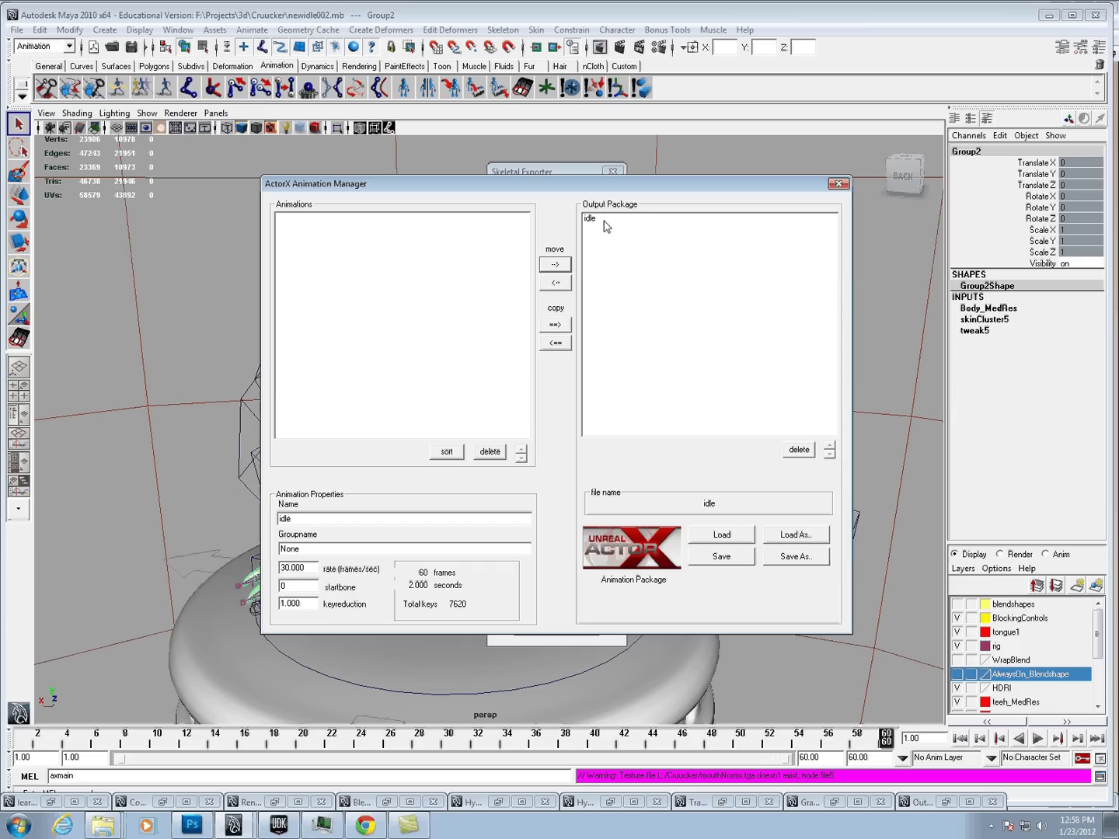
# Save the output package to the Desktop as the animation file idle.psa.
pyautogui.click(822, 557)
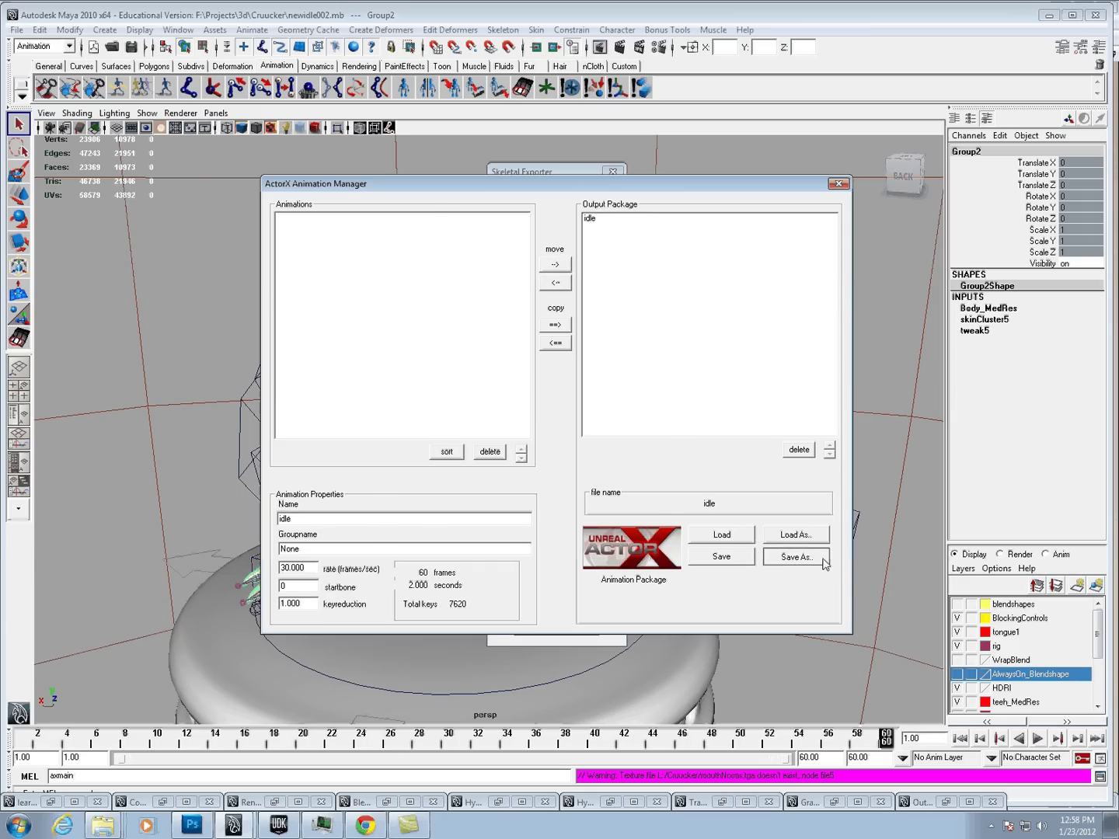
pyautogui.click(457, 535)
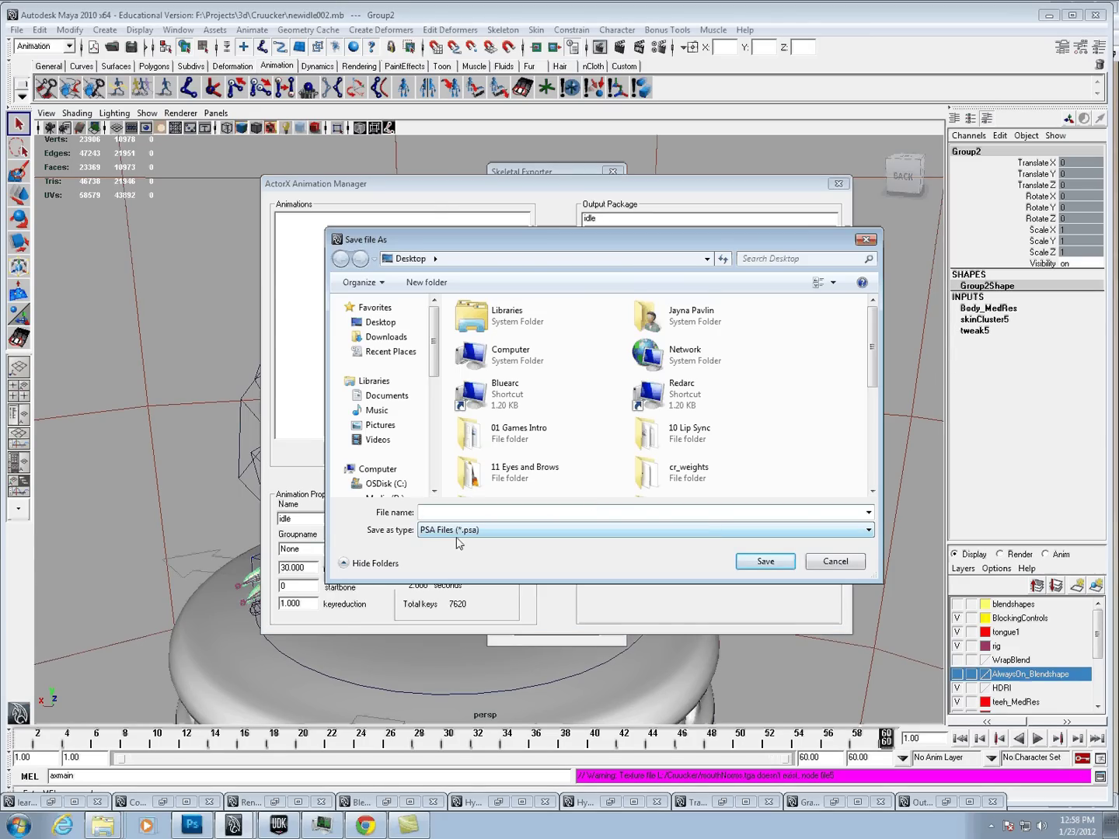
pyautogui.click(458, 512)
pyautogui.write('idle')
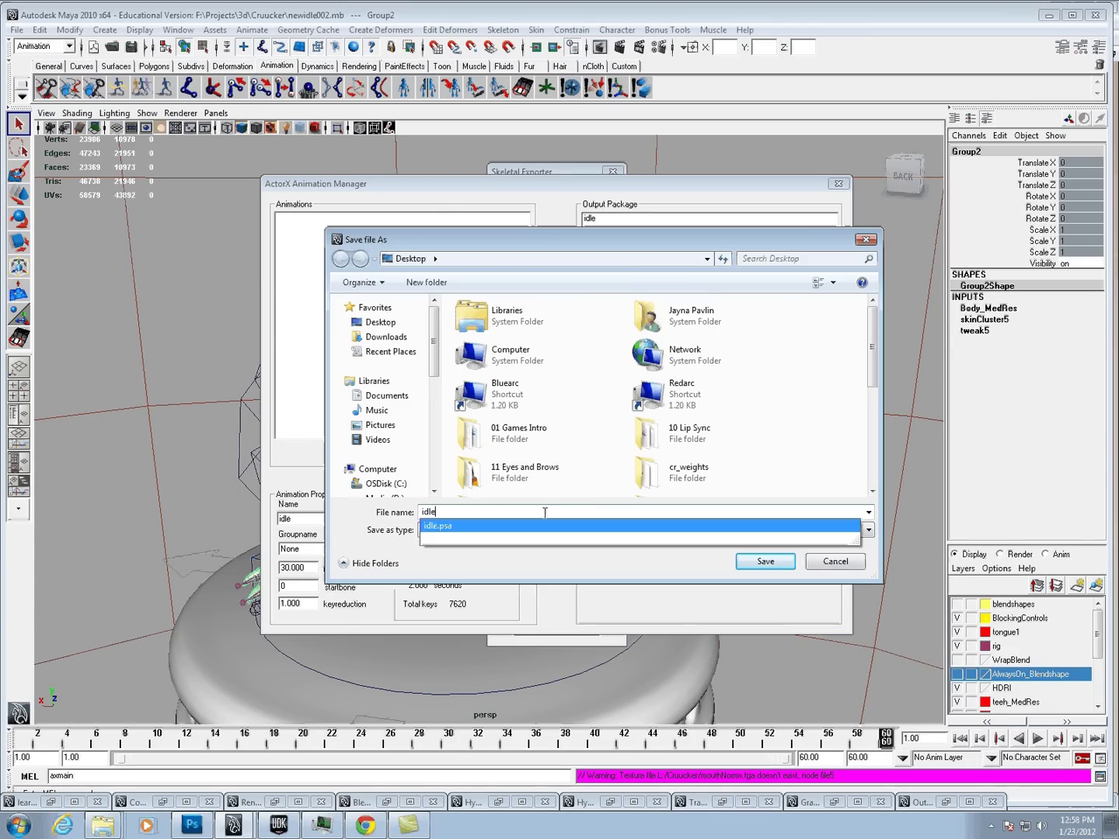
pyautogui.click(655, 527)
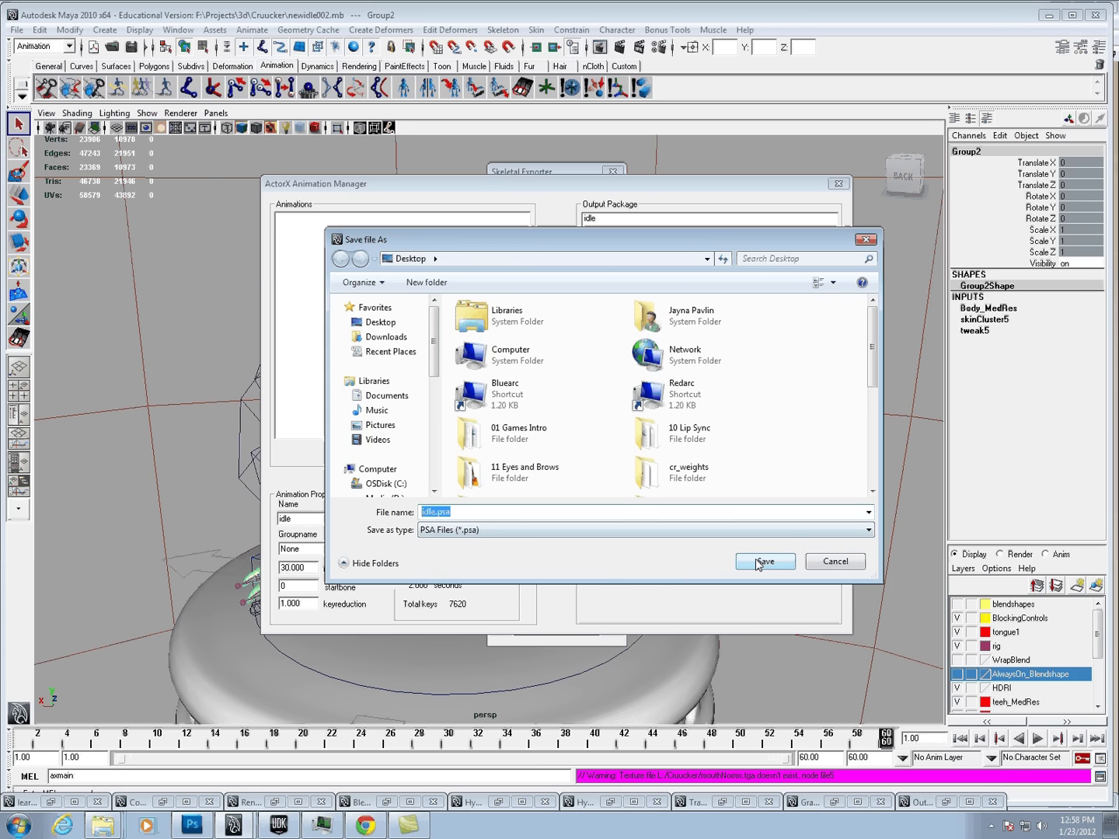
pyautogui.click(758, 563)
pyautogui.click(657, 437)
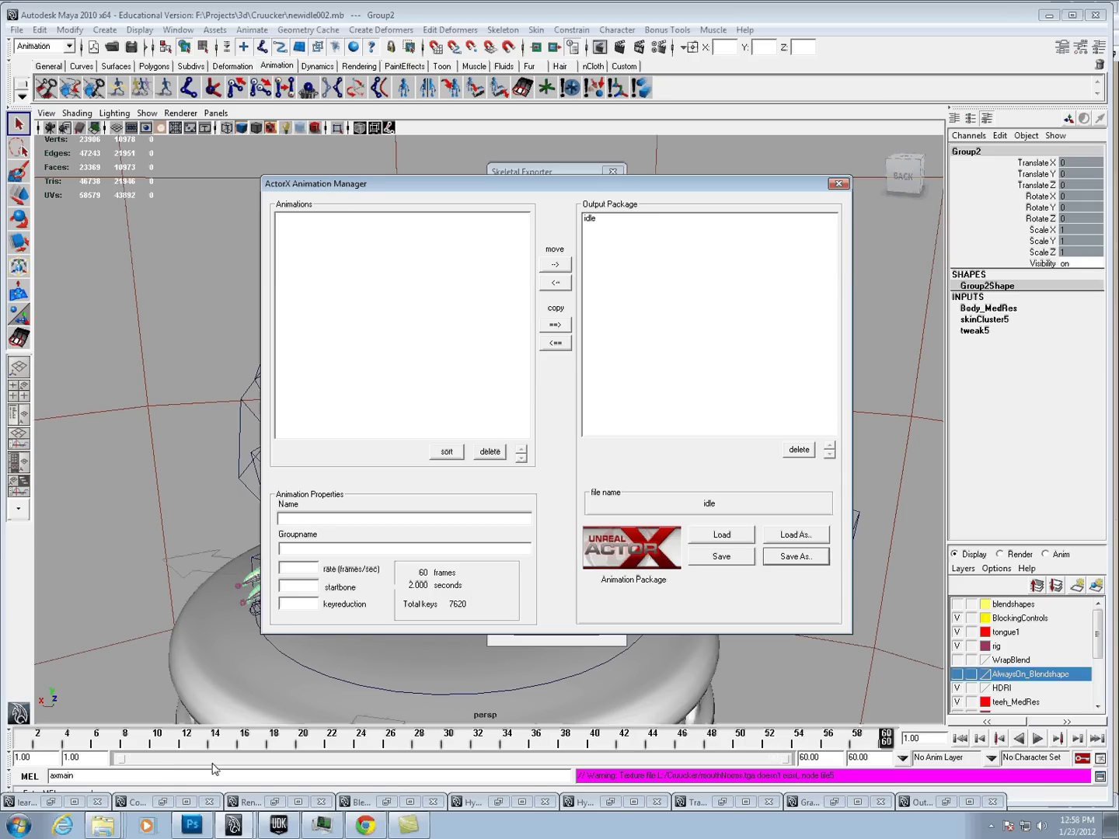
# Switch to the Unreal Development Kit, shift its main window down slightly and restore the Content Browser.
pyautogui.moveTo(282, 829)
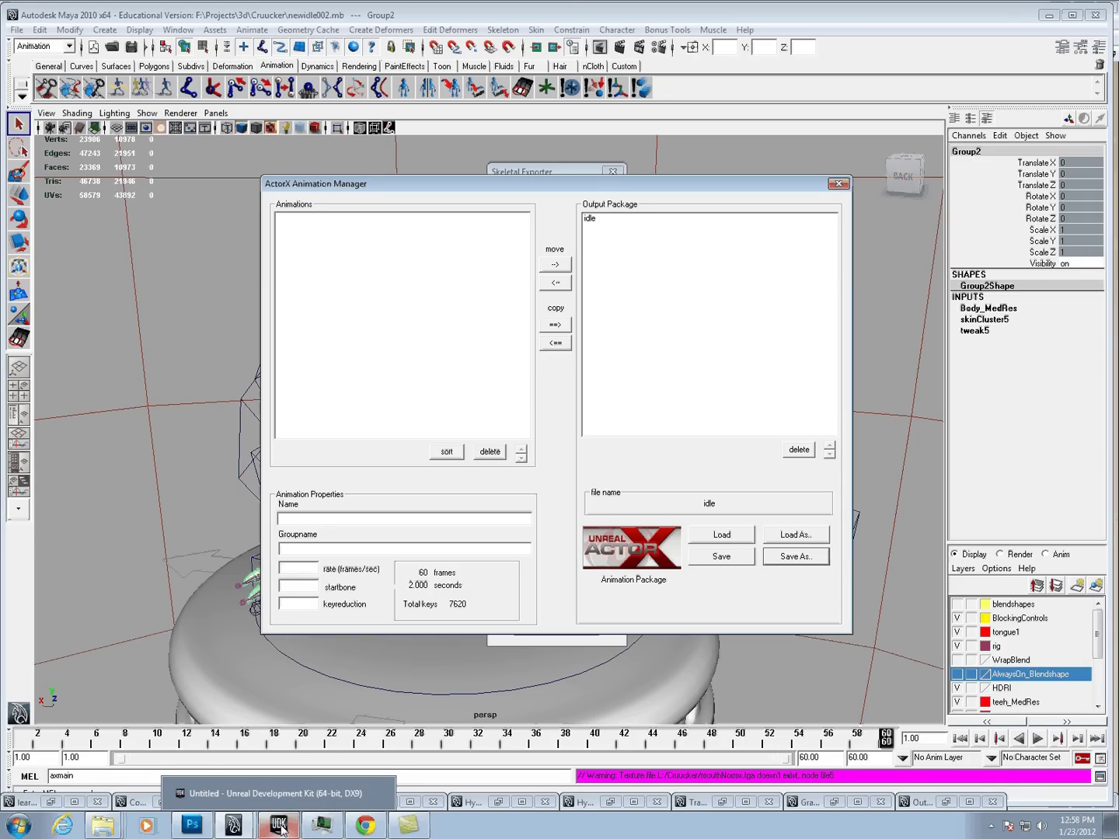
pyautogui.click(282, 826)
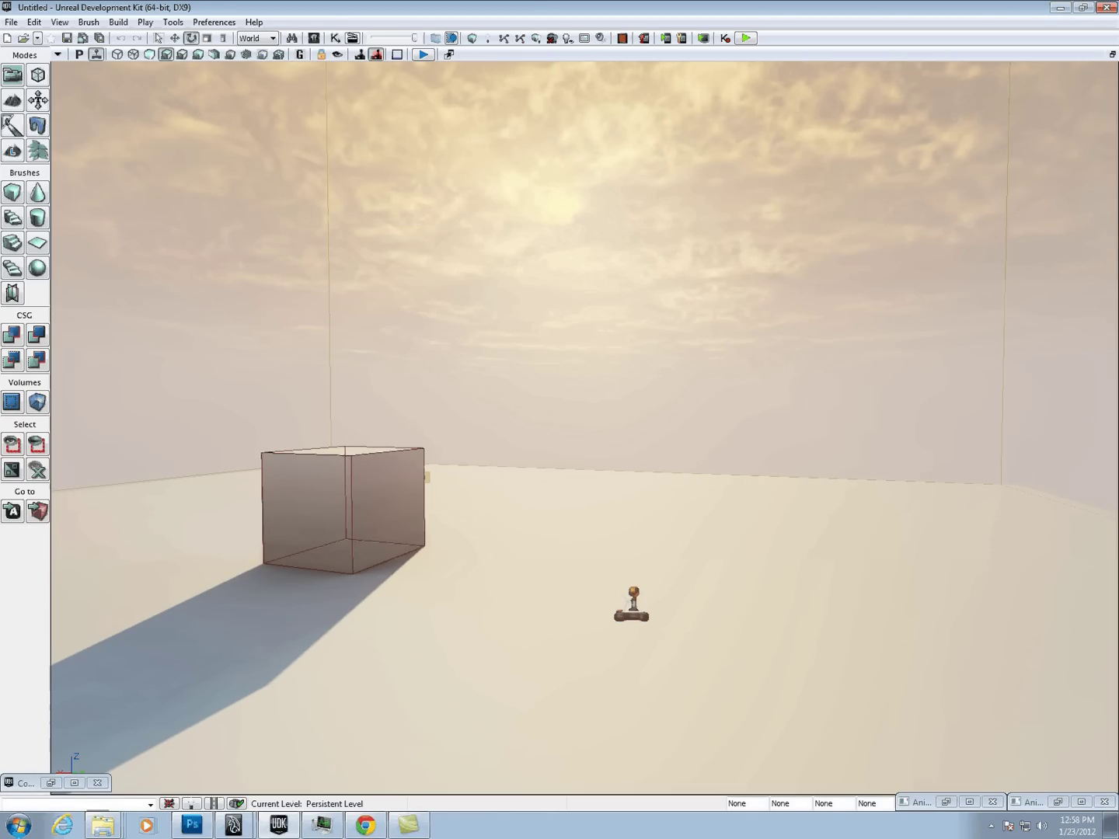
pyautogui.moveTo(584, 428); pyautogui.dragTo(574, 427, button='right')
pyautogui.moveTo(638, 7); pyautogui.dragTo(635, 18)
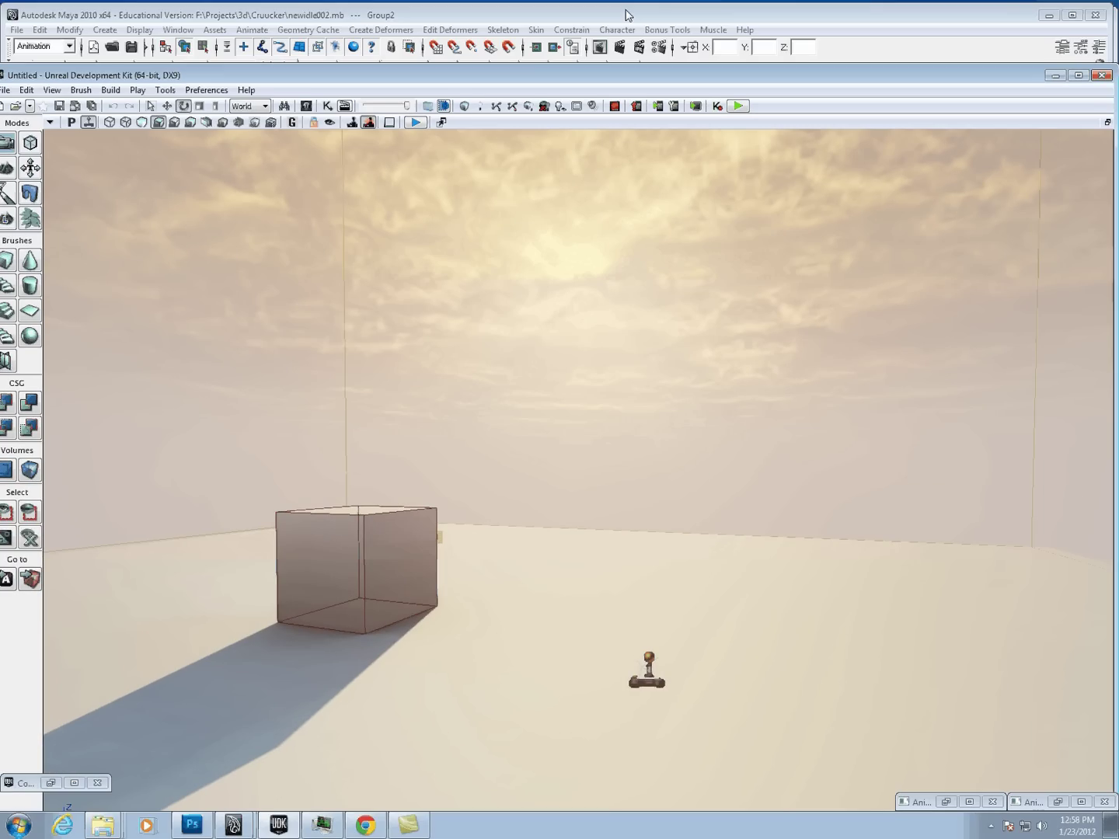
pyautogui.moveTo(627, 10); pyautogui.dragTo(624, 21)
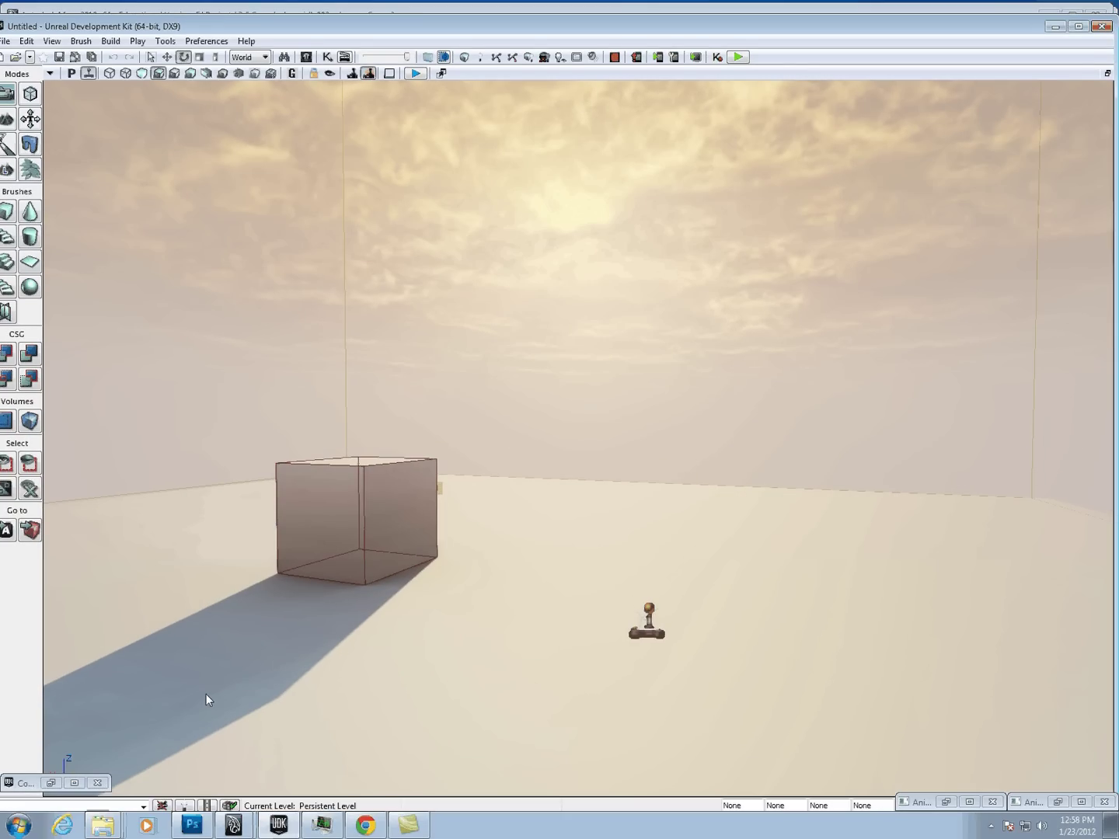
pyautogui.click(50, 781)
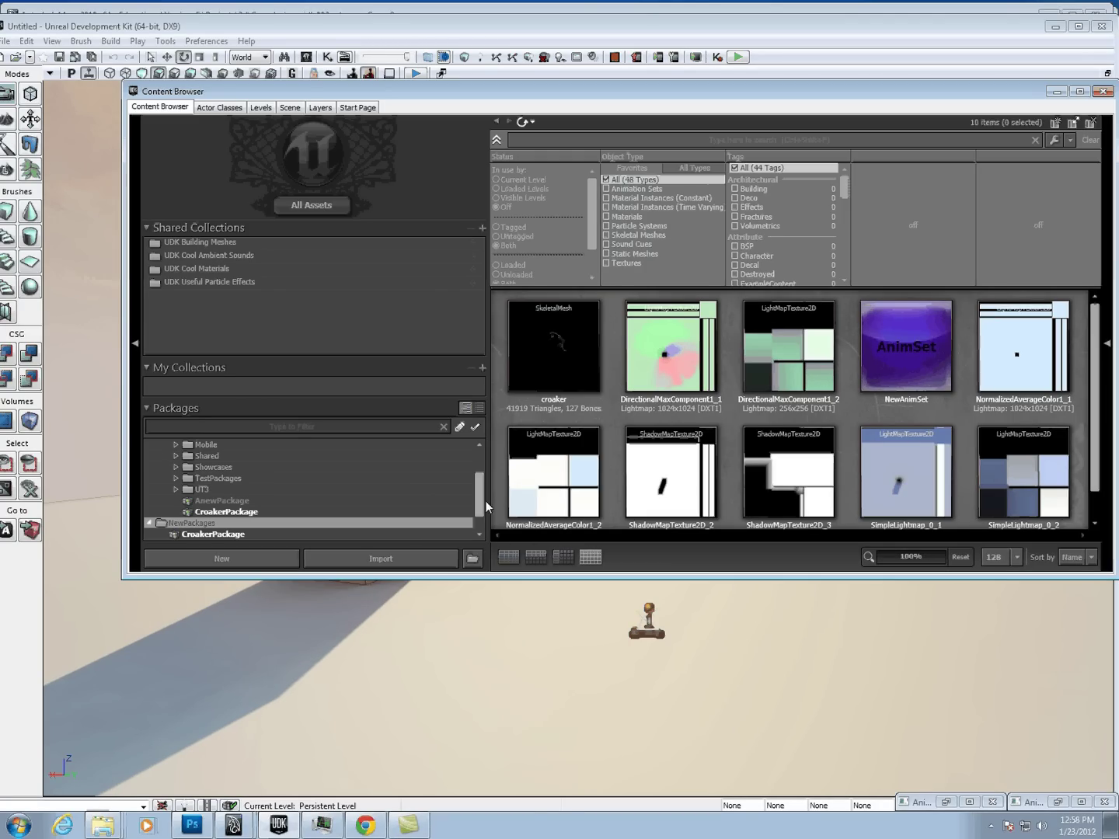
# Import croaker.PSK from the Desktop into a package named NewPackage with Assume Maya Coordinates enabled.
pyautogui.click(380, 559)
pyautogui.click(397, 408)
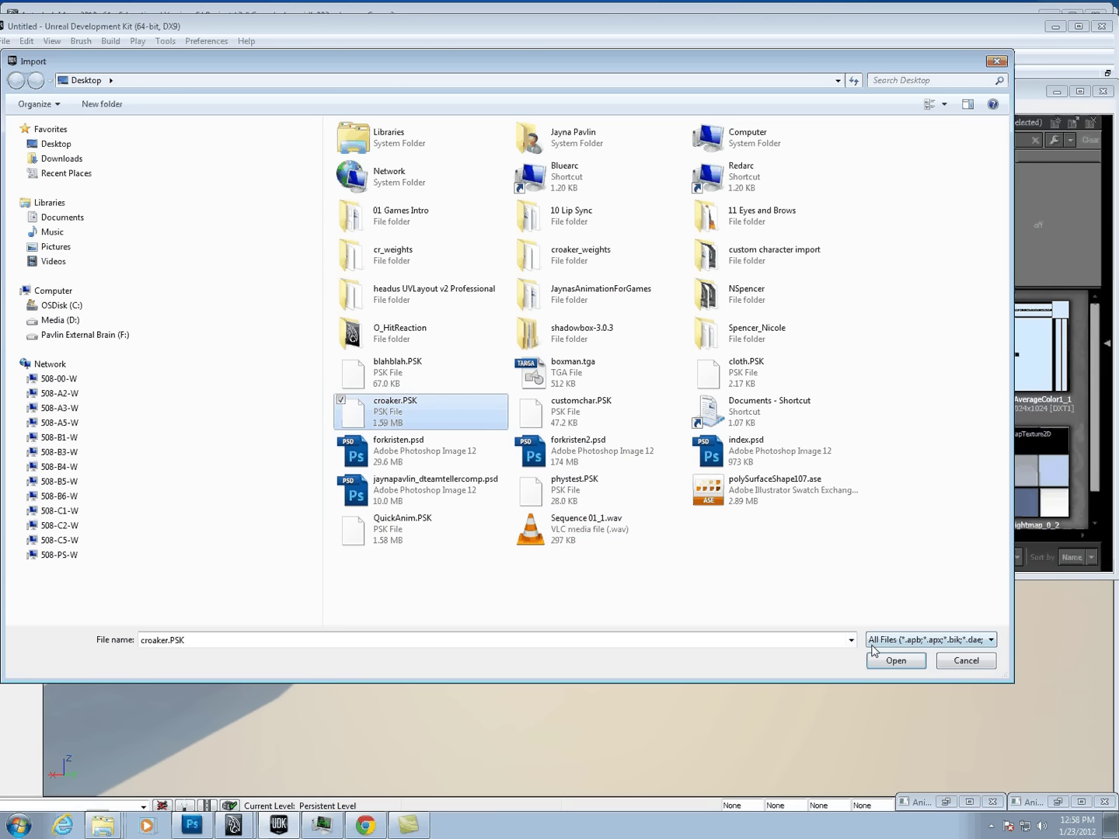
pyautogui.click(887, 662)
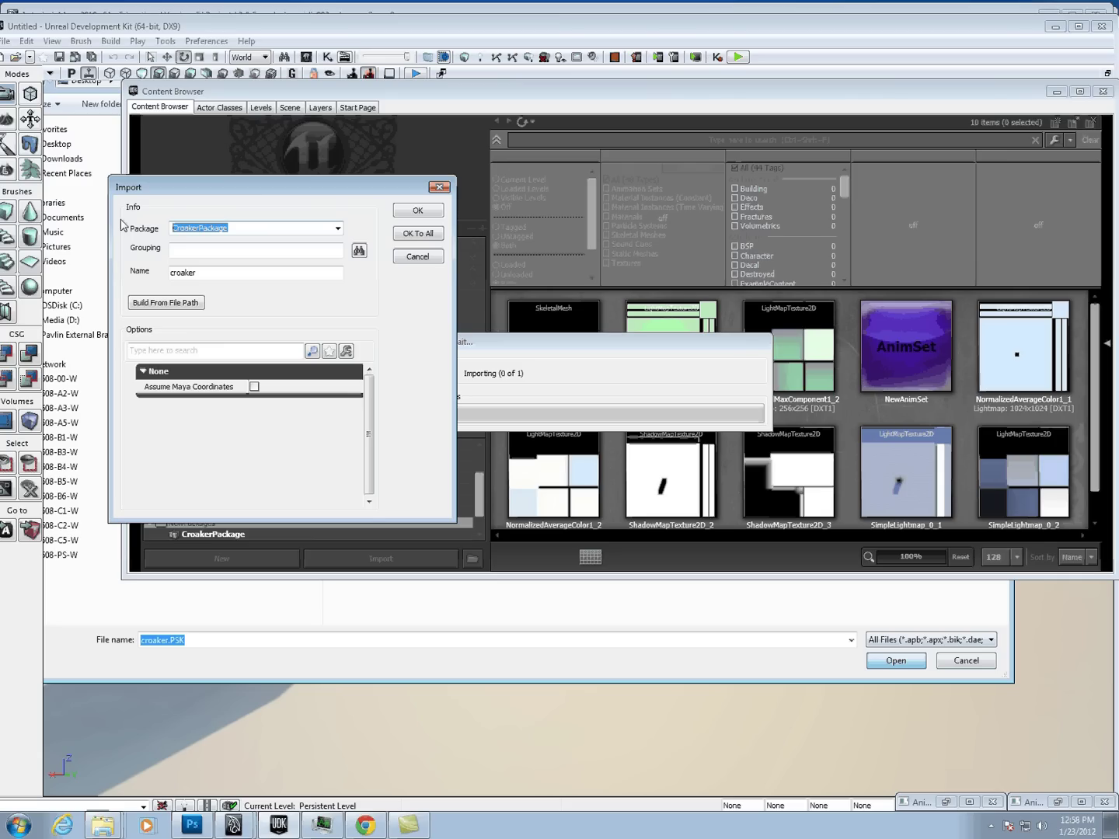
pyautogui.write('NewPackage')
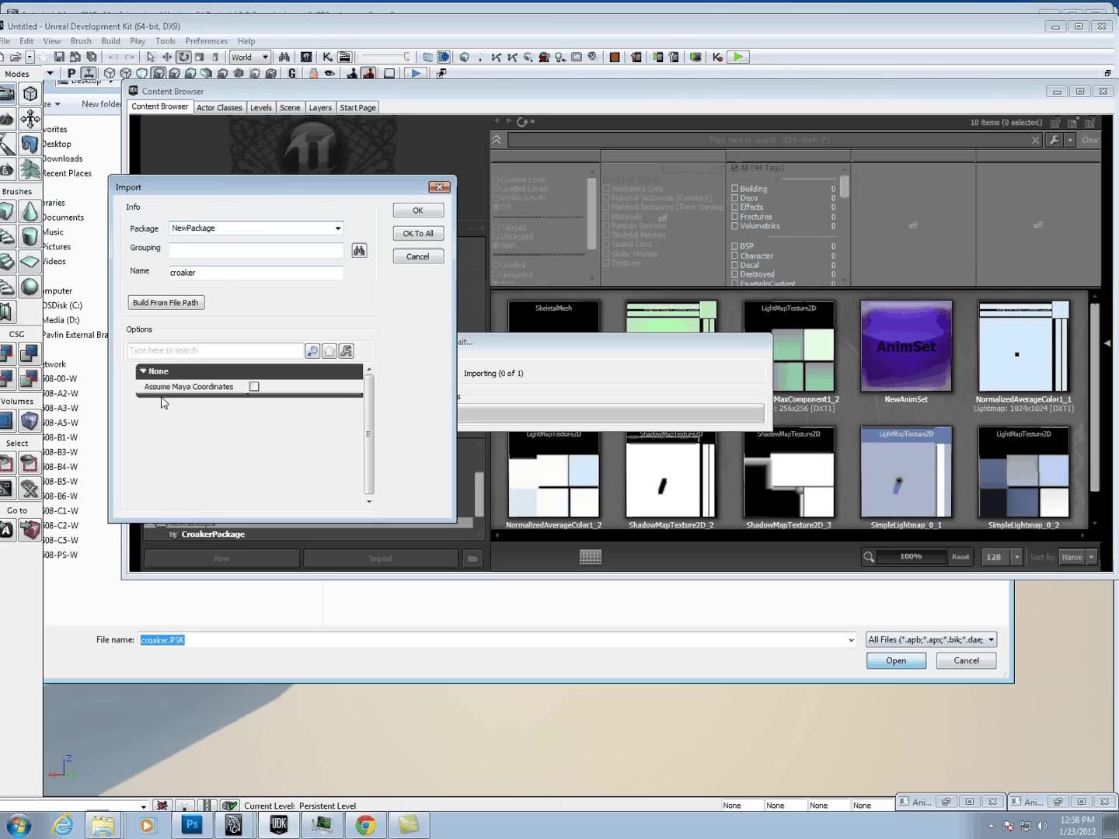
pyautogui.click(136, 371)
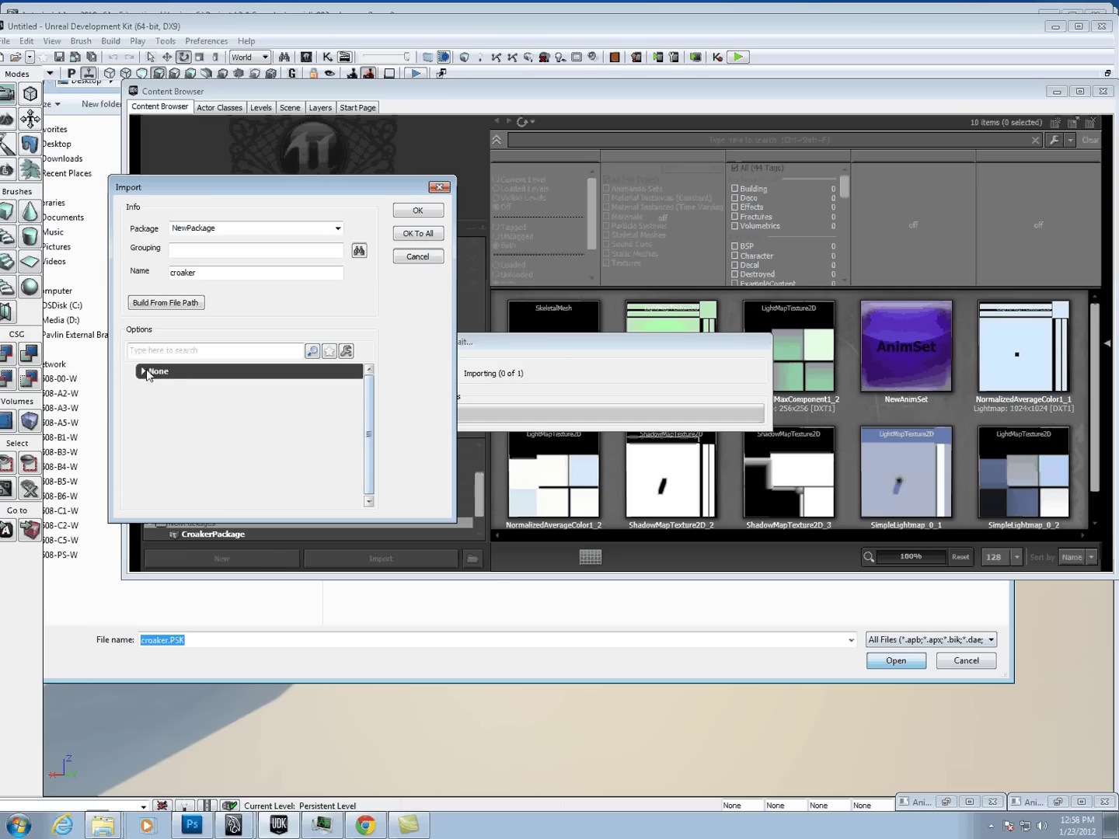
pyautogui.click(144, 373)
pyautogui.click(254, 388)
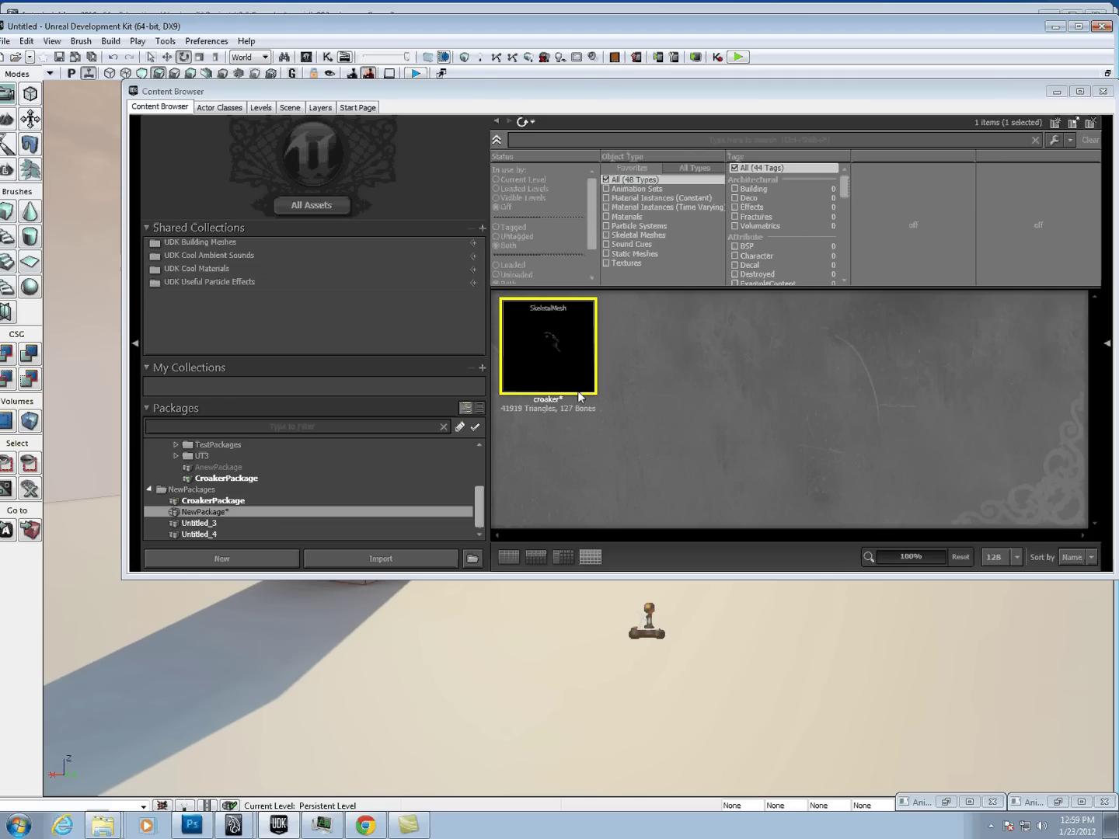
# Open the imported croaker skeletal mesh in the AnimSet Editor and examine the creature from the front and side.
pyautogui.moveTo(555, 339)
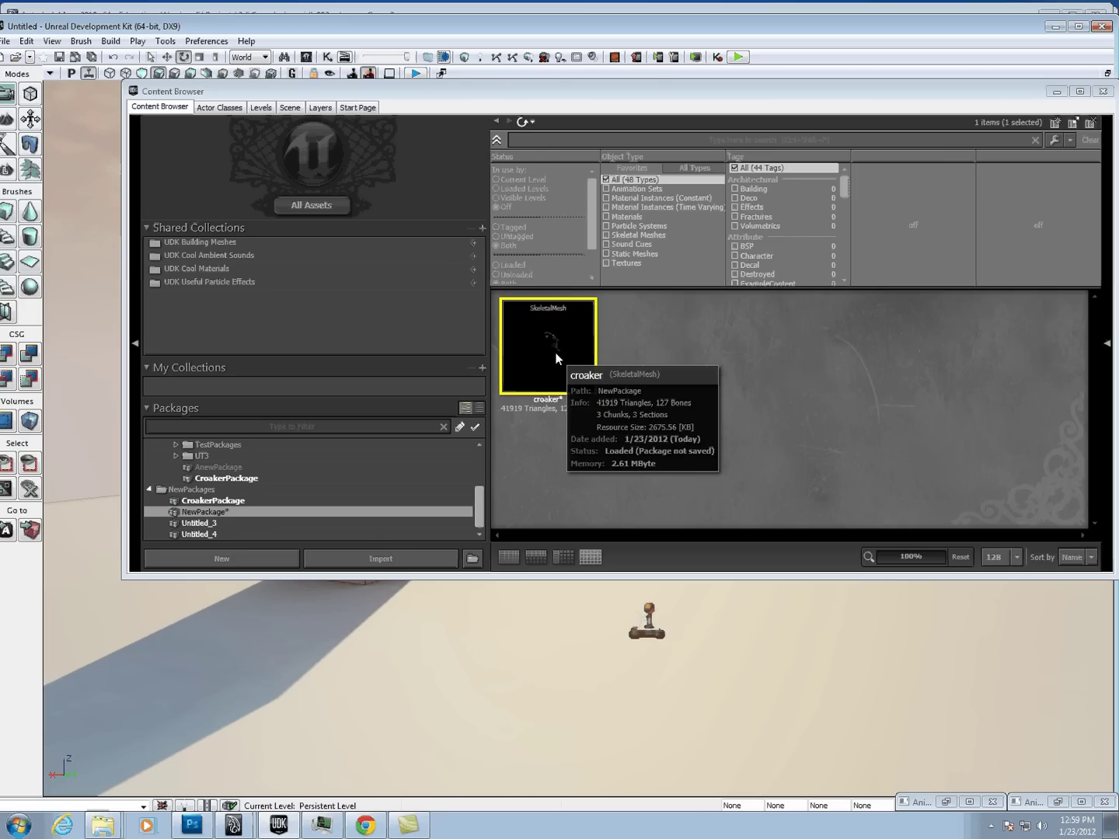
pyautogui.doubleClick(556, 351)
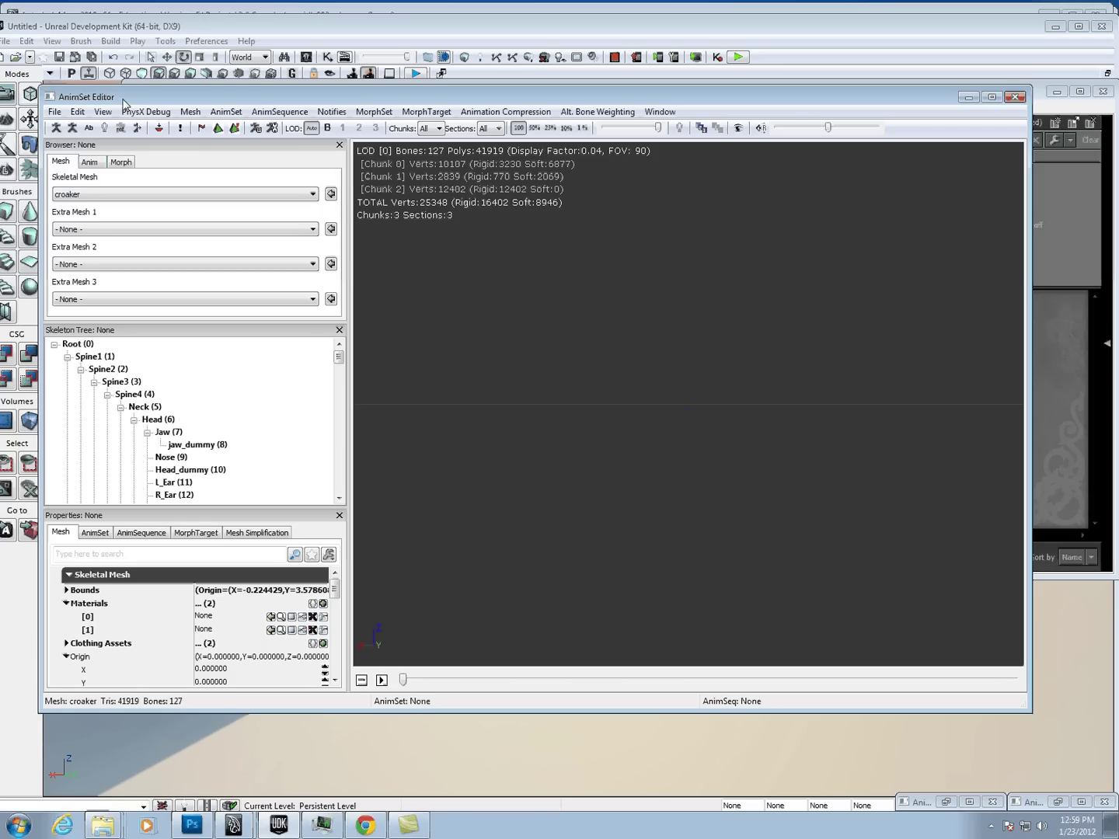
pyautogui.moveTo(689, 404); pyautogui.dragTo(689, 381)
pyautogui.scroll(4, 655, 442)
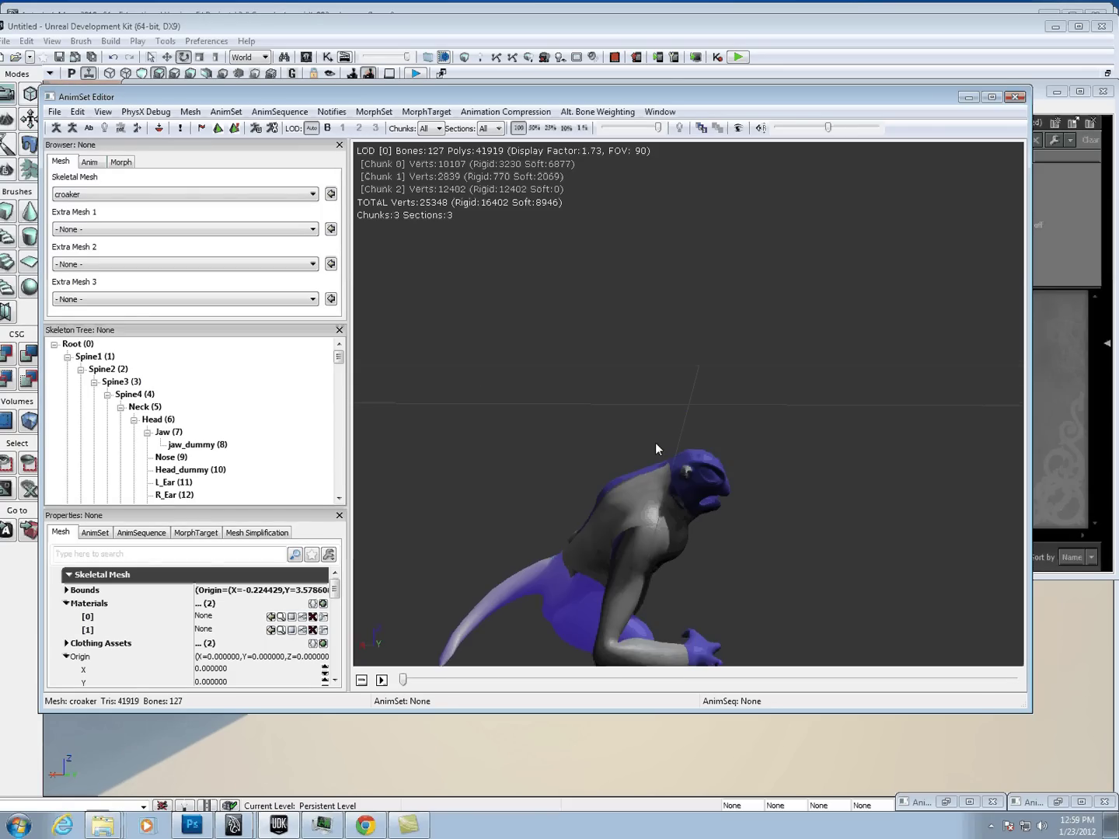
pyautogui.moveTo(688, 443); pyautogui.dragTo(688, 388, button='middle')
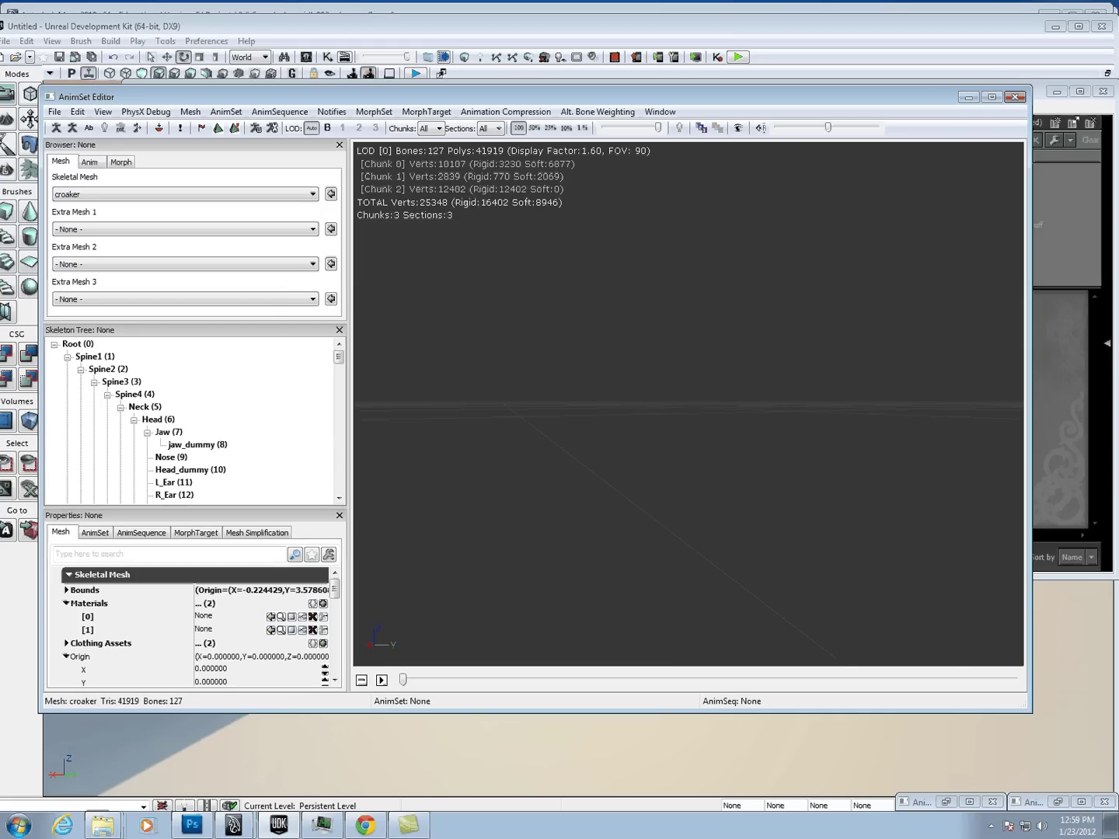
pyautogui.moveTo(688, 443); pyautogui.dragTo(677, 497)
pyautogui.scroll(-4, 689, 403)
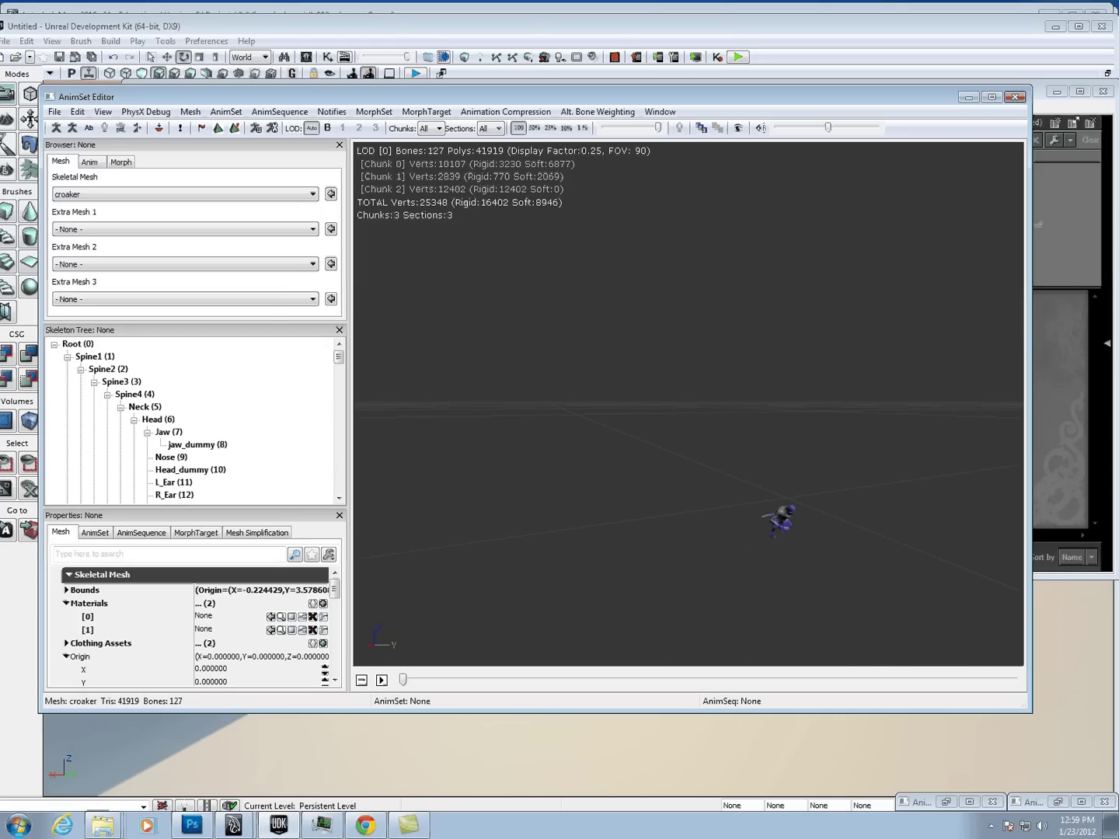
pyautogui.moveTo(688, 404); pyautogui.dragTo(583, 376)
pyautogui.moveTo(689, 404); pyautogui.dragTo(746, 466, button='middle')
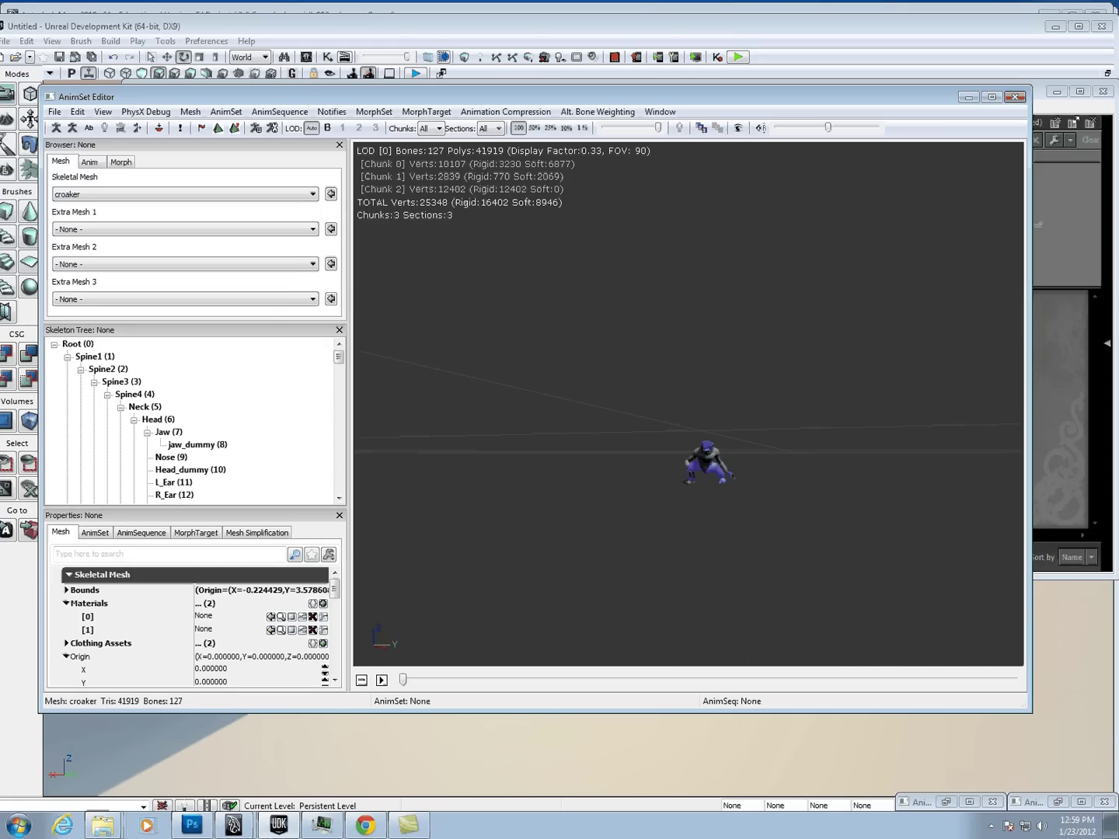
pyautogui.moveTo(689, 404); pyautogui.dragTo(673, 397, button='middle')
pyautogui.moveTo(689, 404); pyautogui.dragTo(766, 404, button='right')
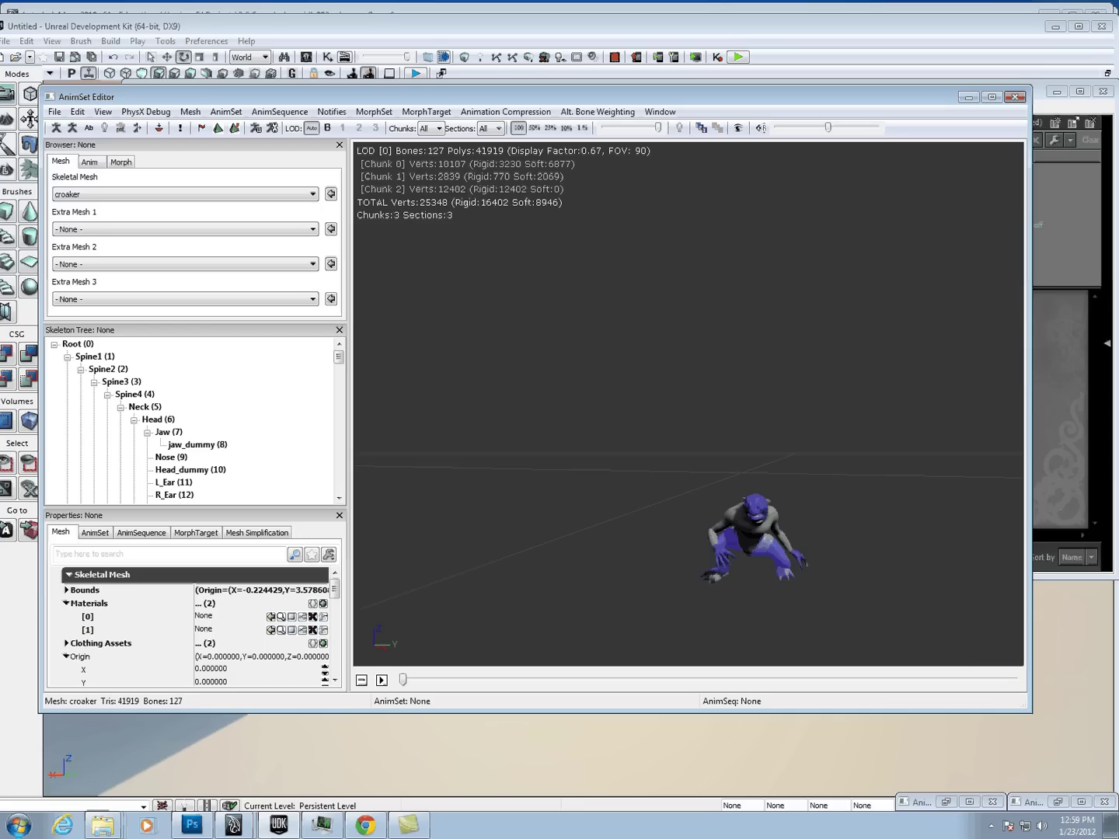
pyautogui.moveTo(689, 403); pyautogui.dragTo(731, 455, button='middle')
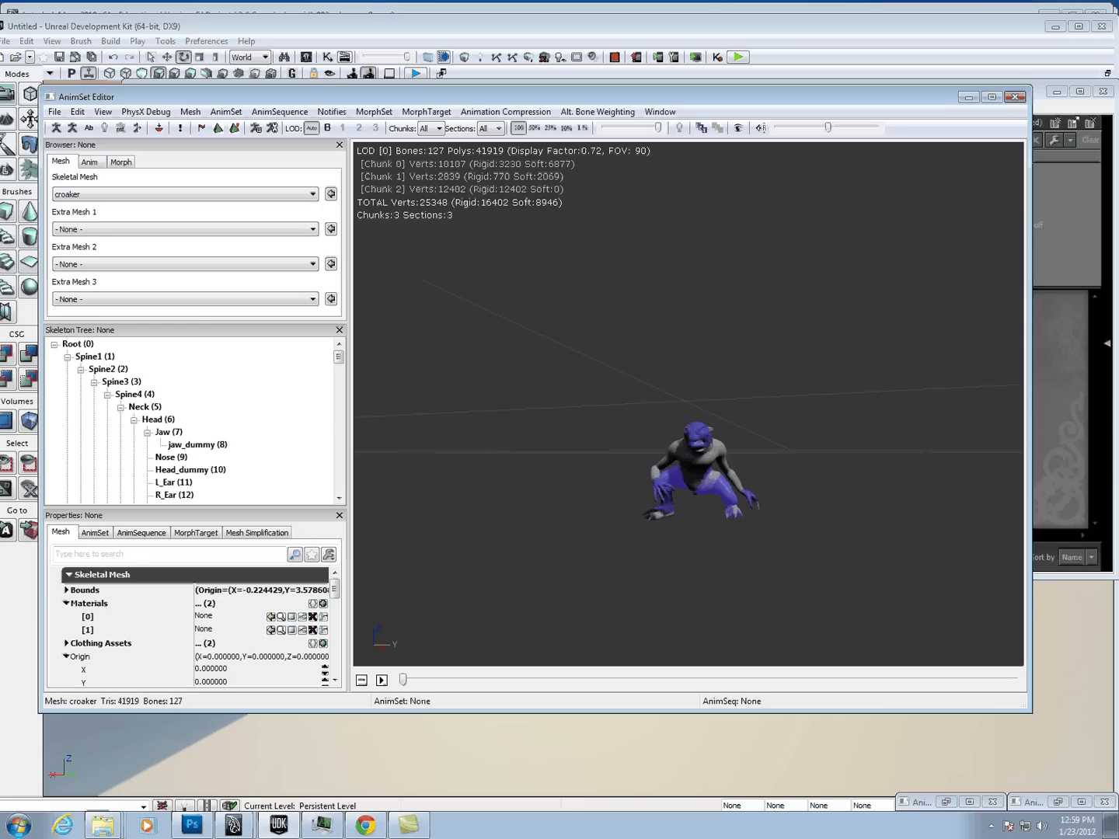
pyautogui.moveTo(689, 404); pyautogui.dragTo(711, 474, button='middle')
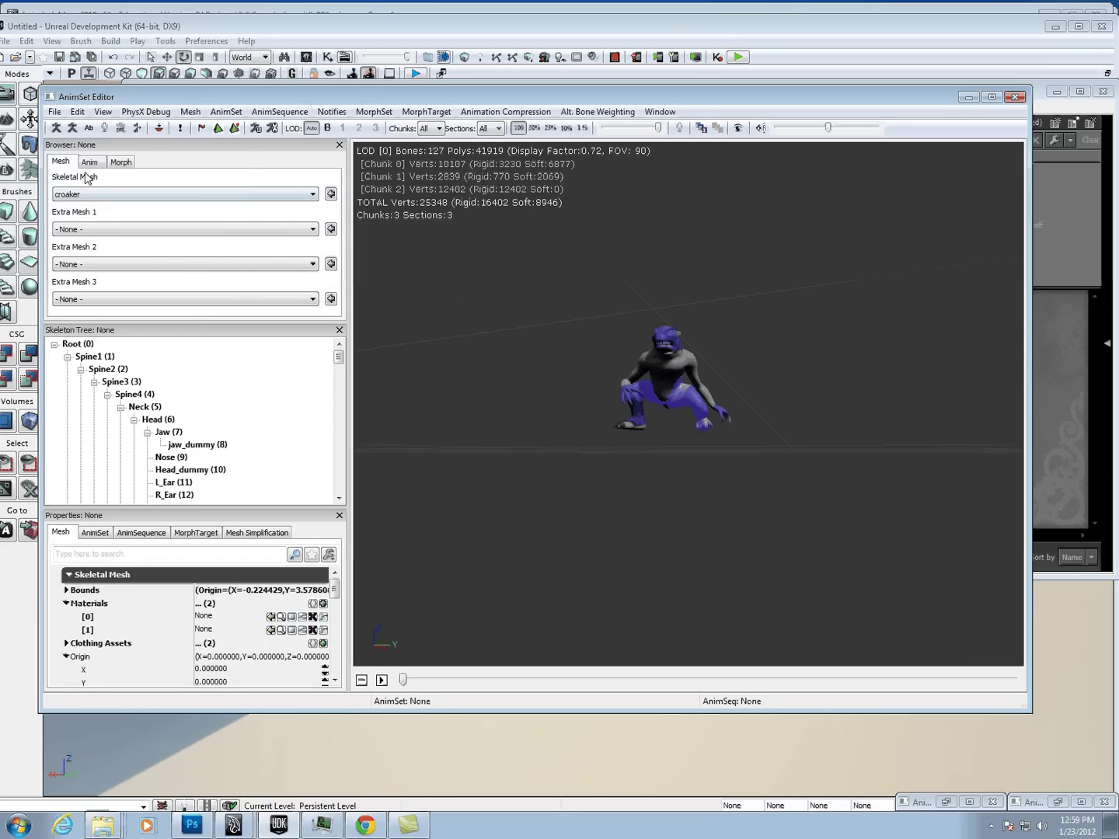
# Create a new AnimSet named NewAnimSet in NewPackage.
pyautogui.click(53, 112)
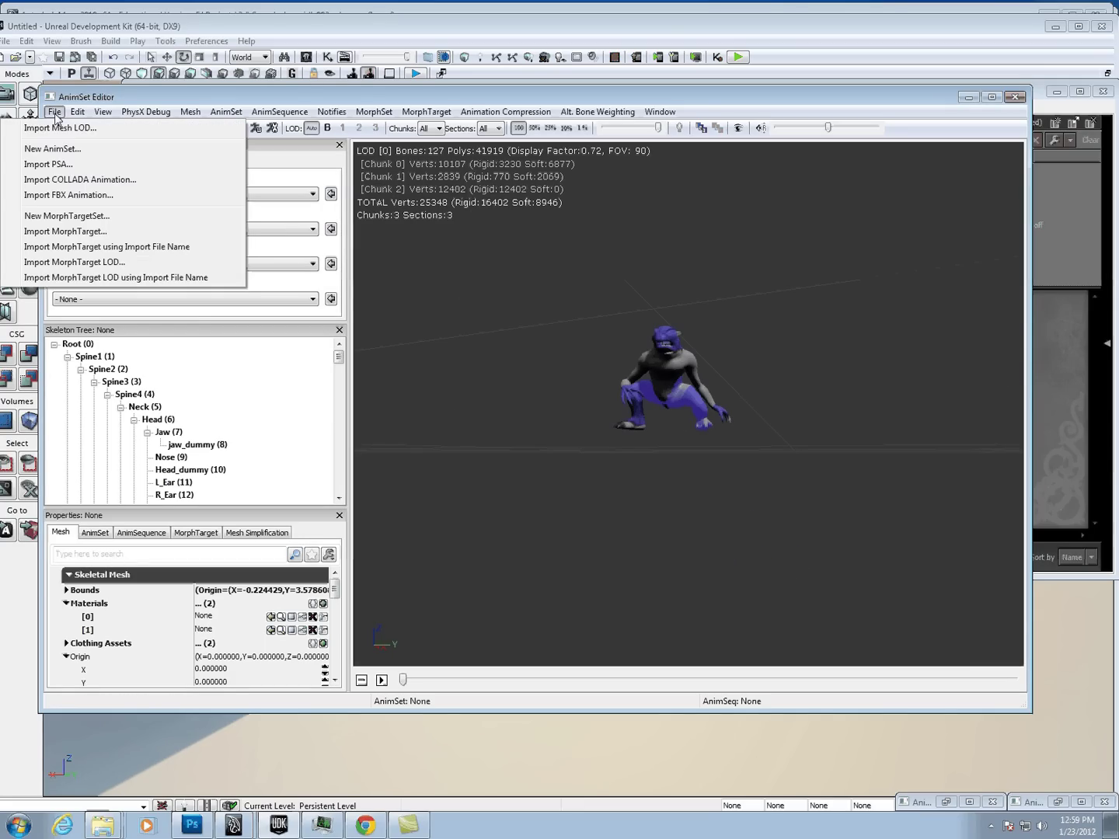
pyautogui.click(59, 150)
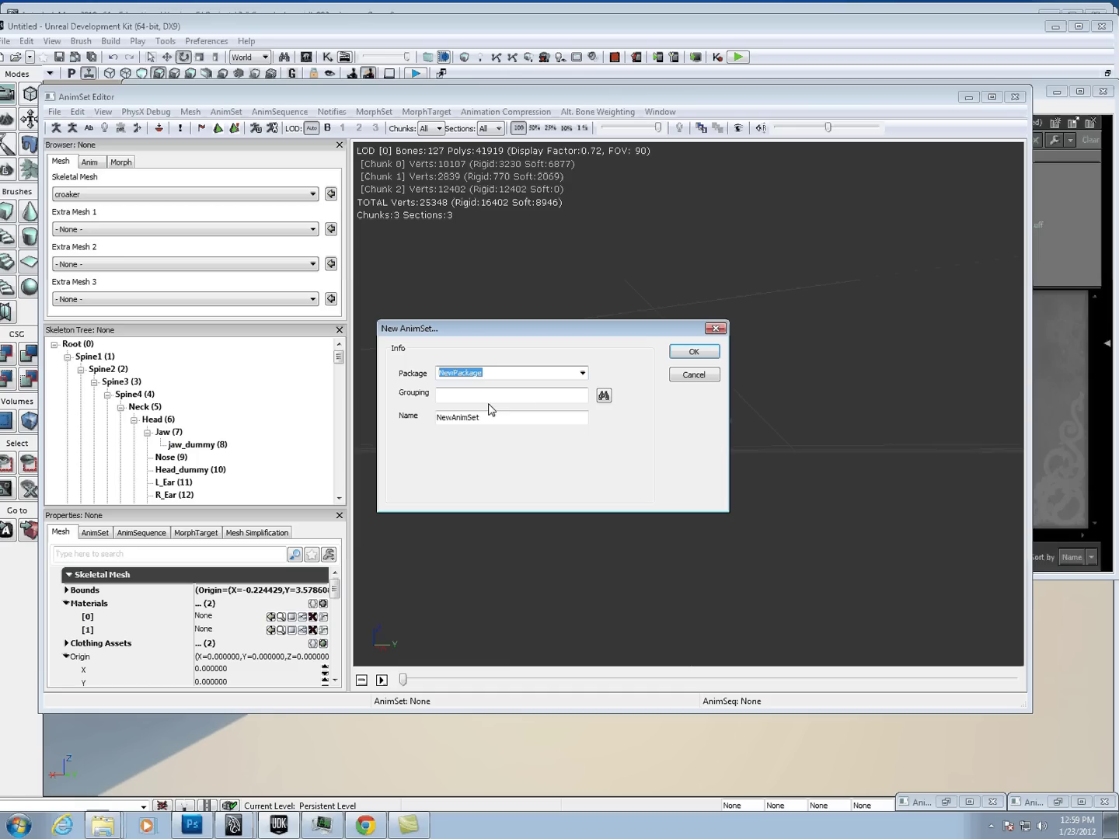
pyautogui.click(687, 354)
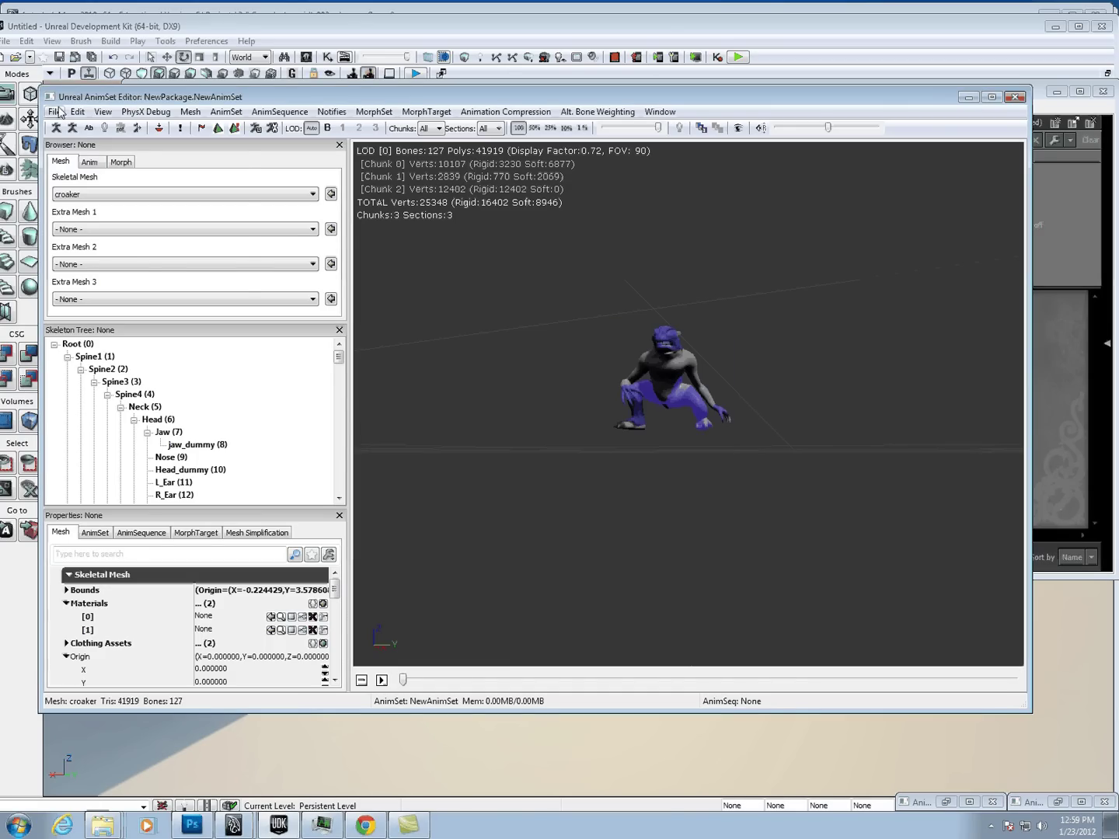
# Import idle.psa from the Desktop into the AnimSet and play the idle animation on the croaker mesh.
pyautogui.click(54, 112)
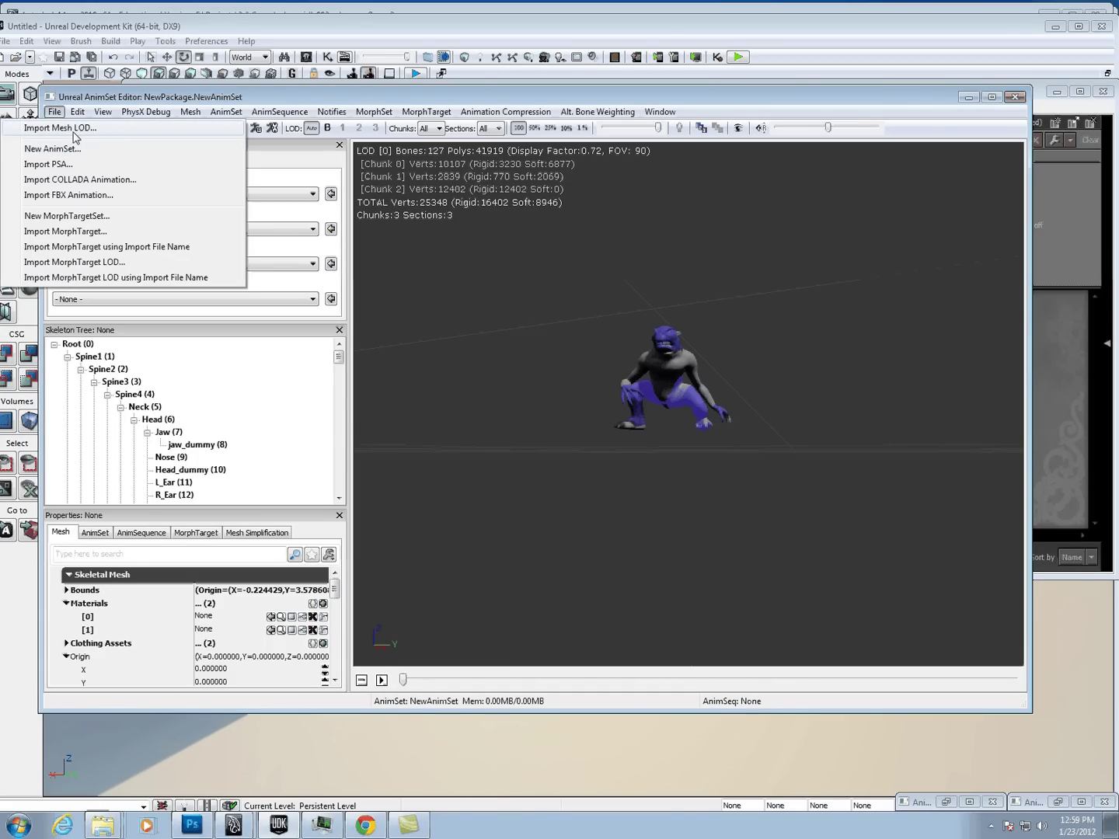
pyautogui.click(78, 167)
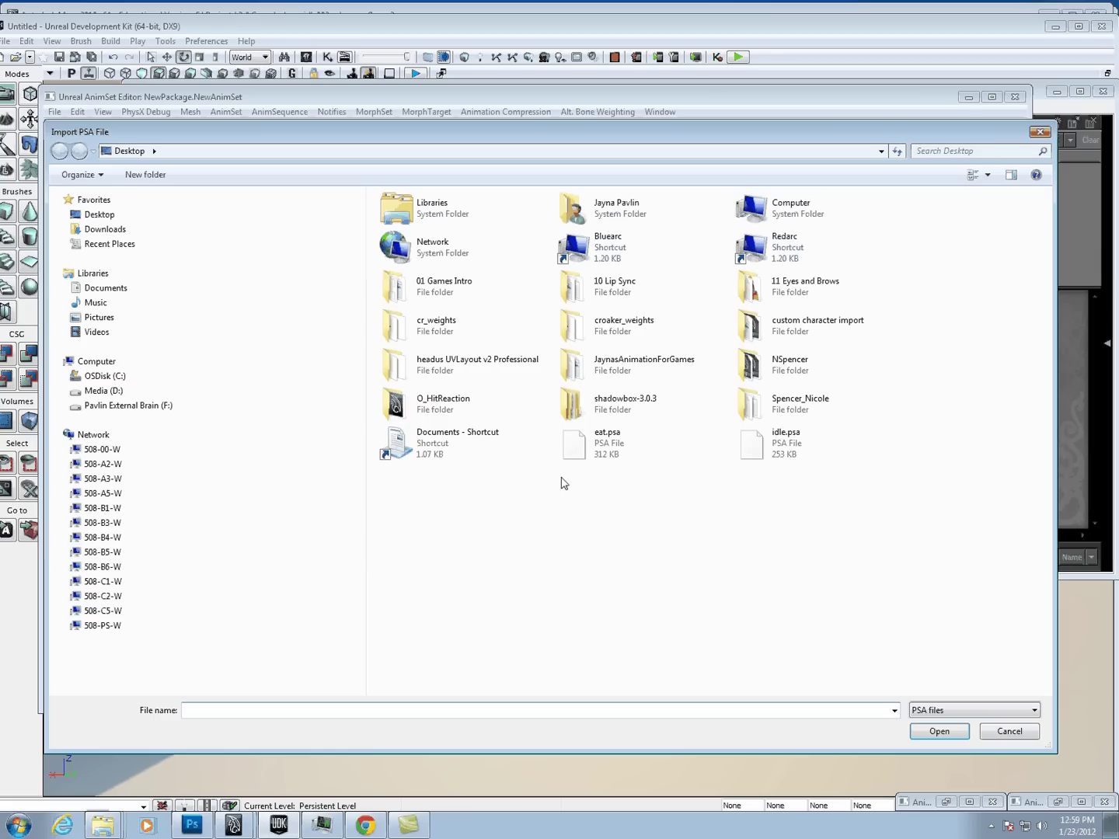
pyautogui.click(792, 458)
pyautogui.click(937, 734)
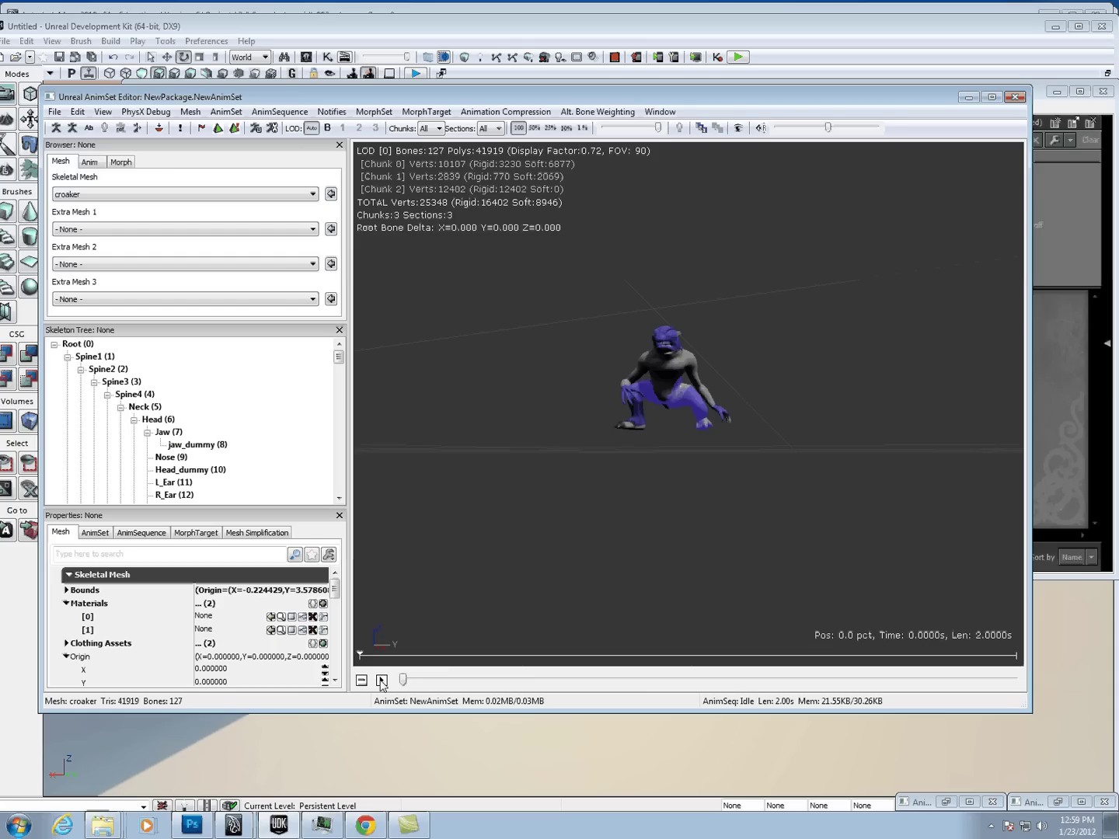
pyautogui.click(380, 681)
# Close the AnimSet Editor and save the package as NewPackage.upk in the UDKGame Content folder.
pyautogui.click(1015, 96)
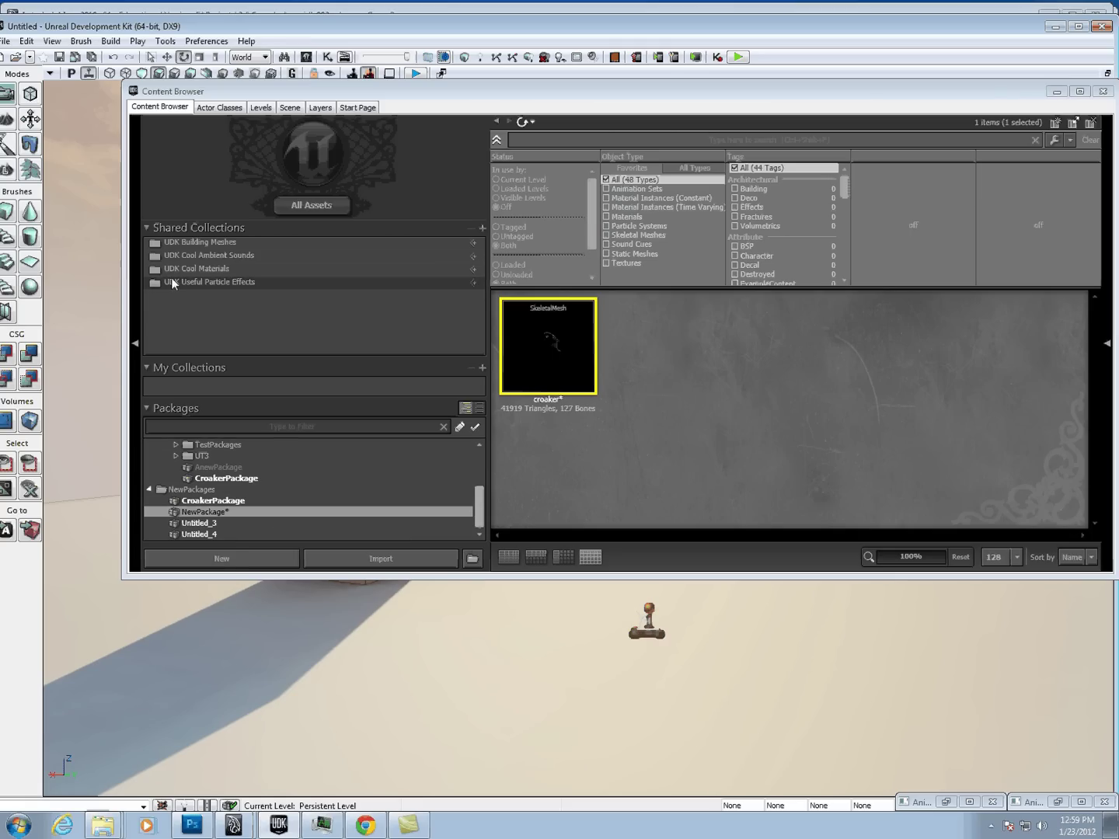
pyautogui.rightClick(237, 513)
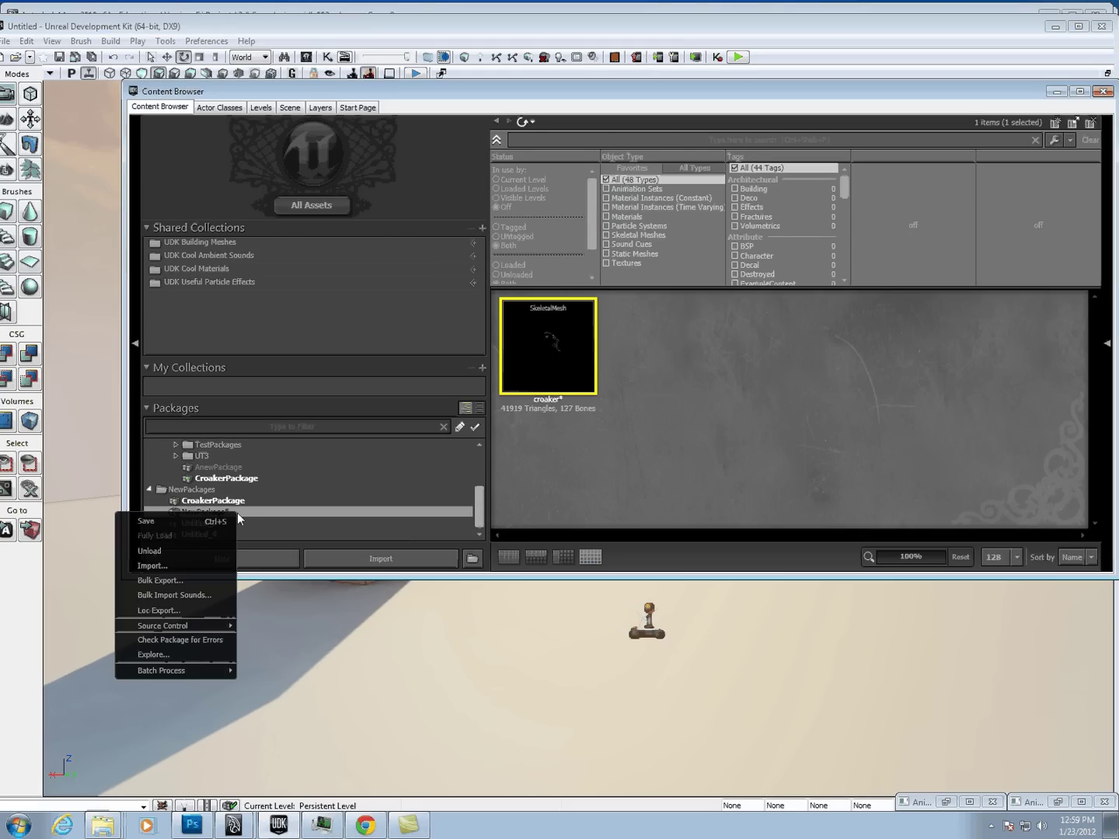
pyautogui.click(199, 521)
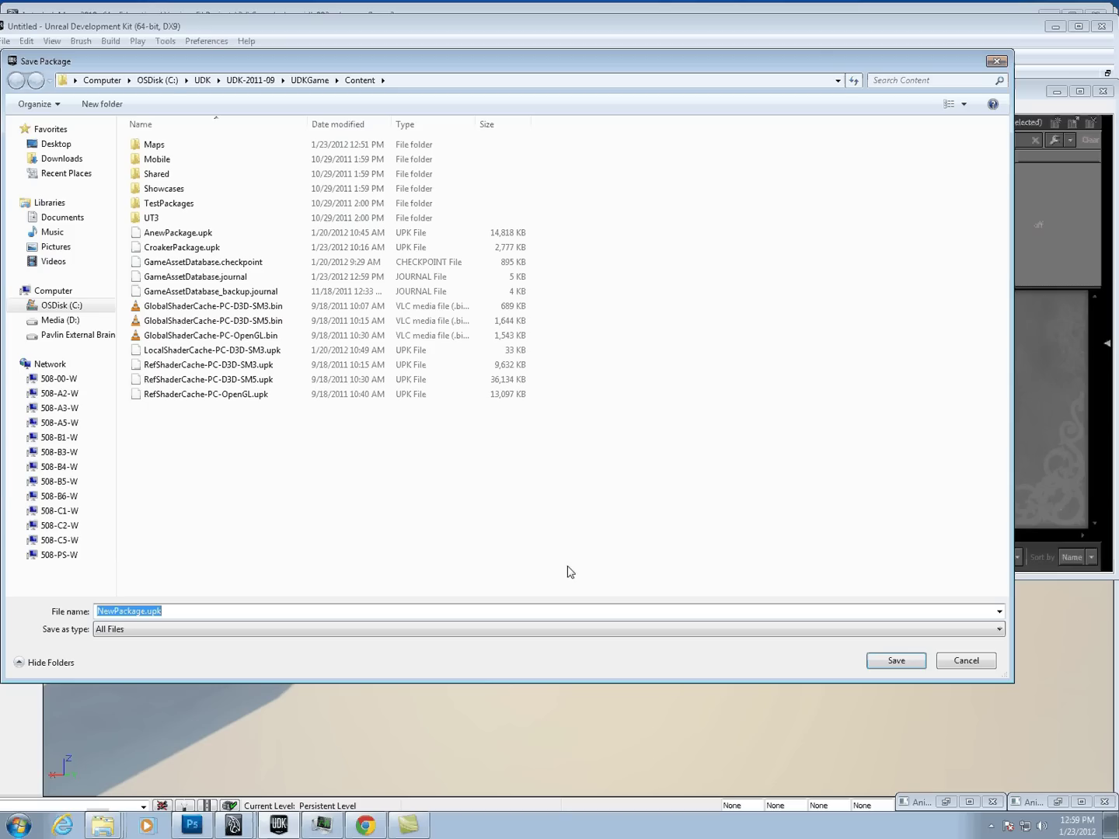
pyautogui.click(901, 661)
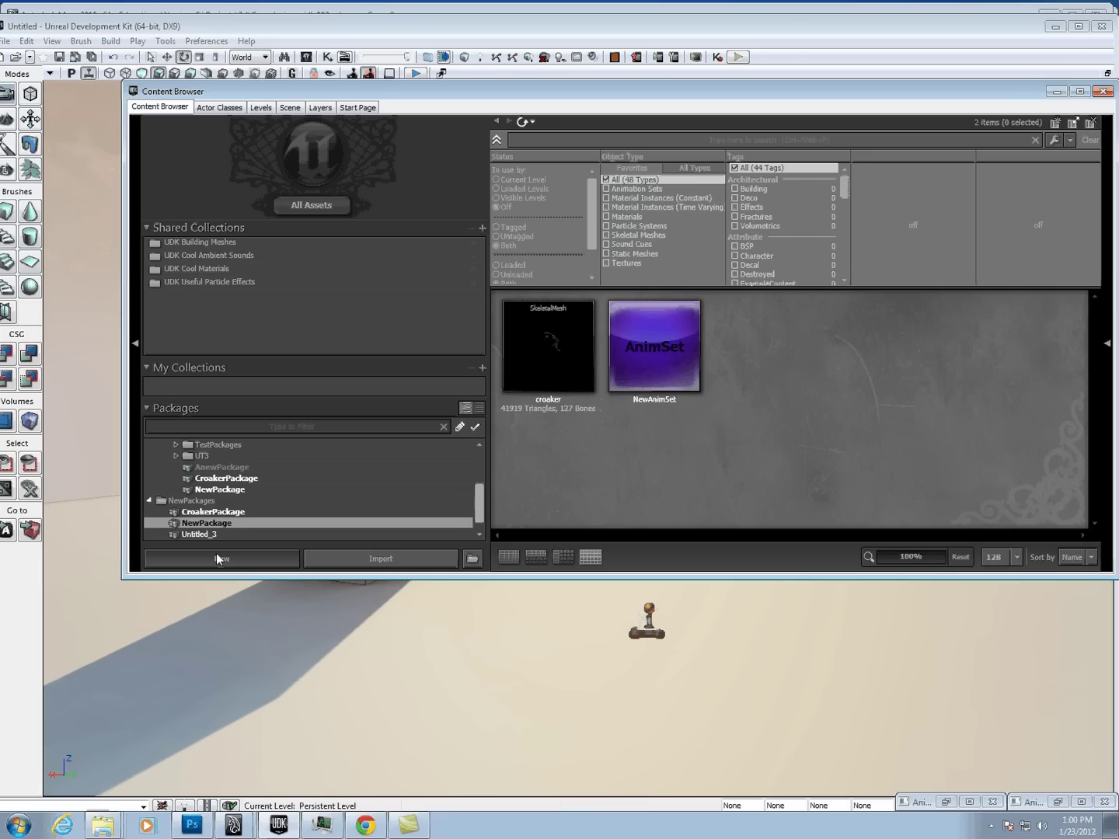
# Select the croaker mesh in NewPackage and begin adding it as a skeletal mesh actor on the floor beside the box.
pyautogui.click(199, 534)
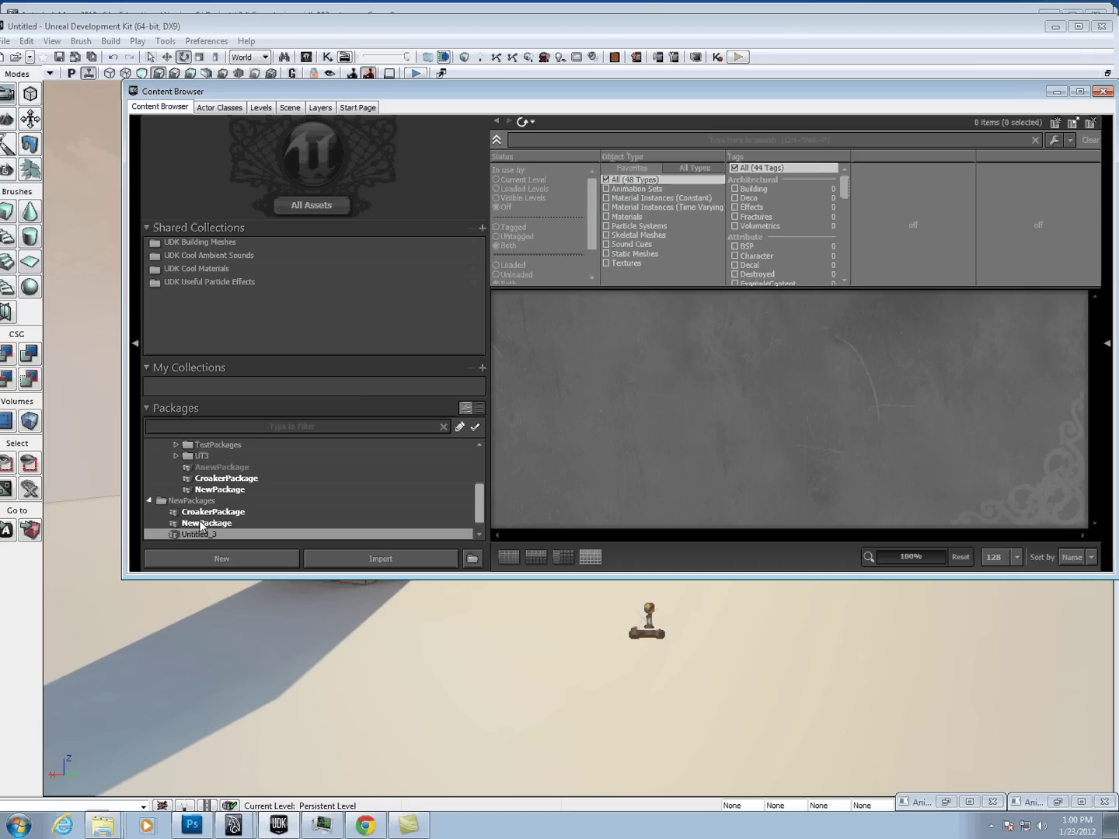
pyautogui.click(202, 523)
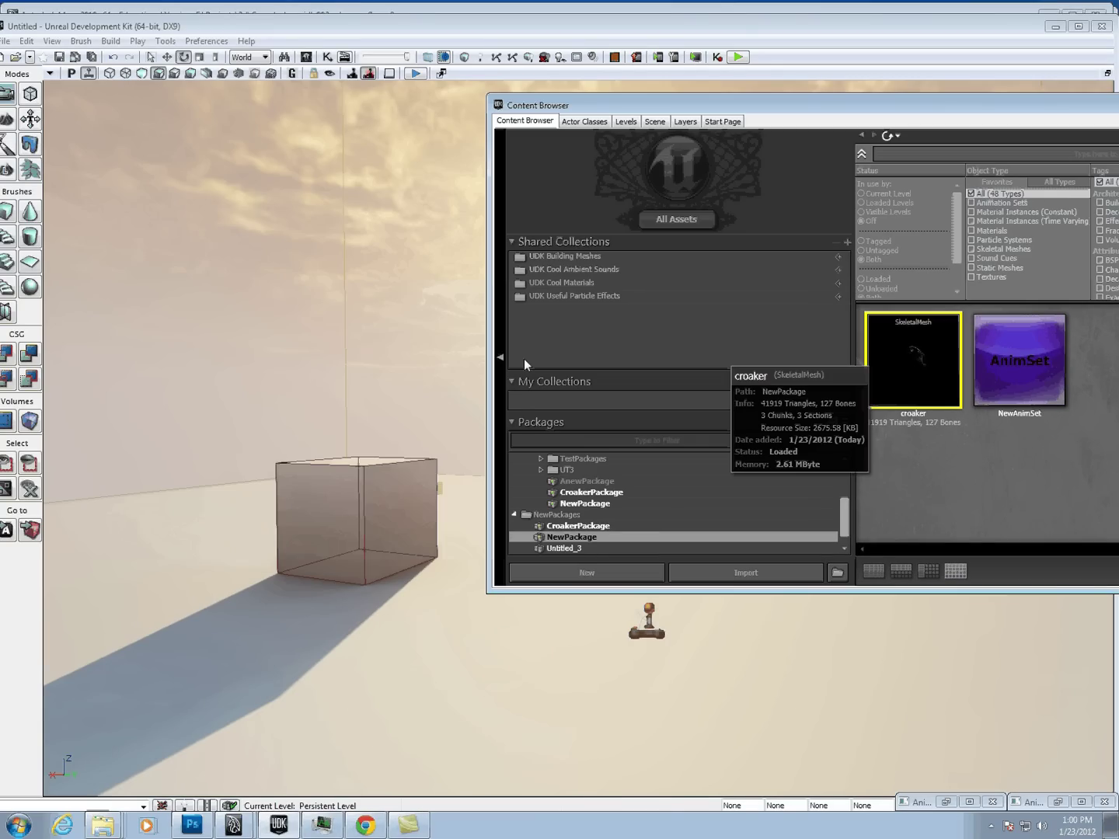
pyautogui.moveTo(438, 373); pyautogui.dragTo(466, 393)
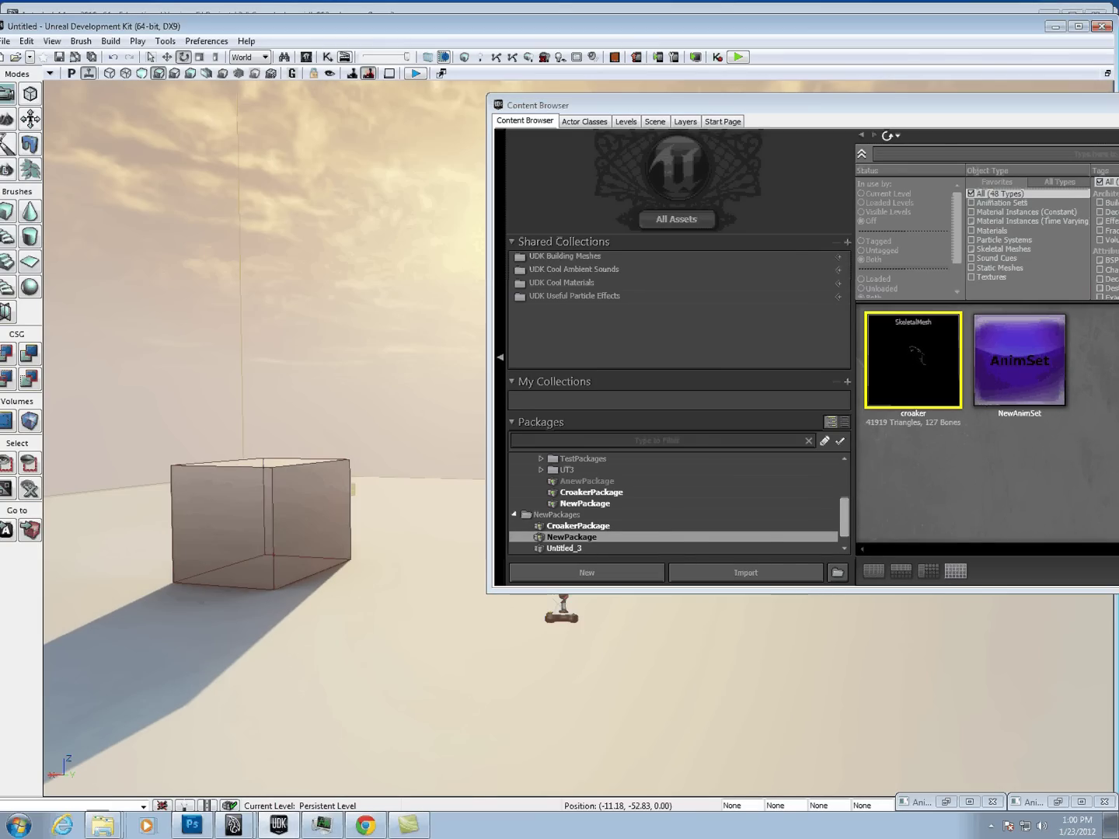
pyautogui.moveTo(282, 630); pyautogui.dragTo(350, 630)
pyautogui.rightClick(283, 614)
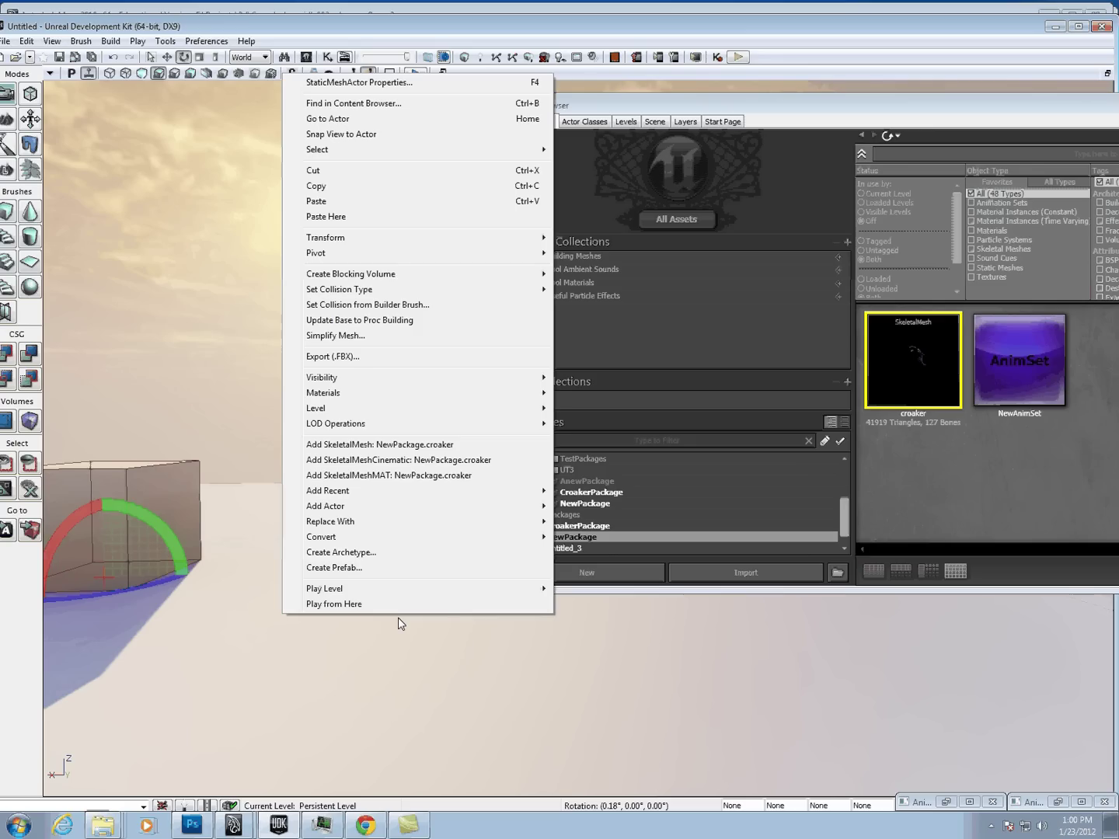
pyautogui.moveTo(432, 512)
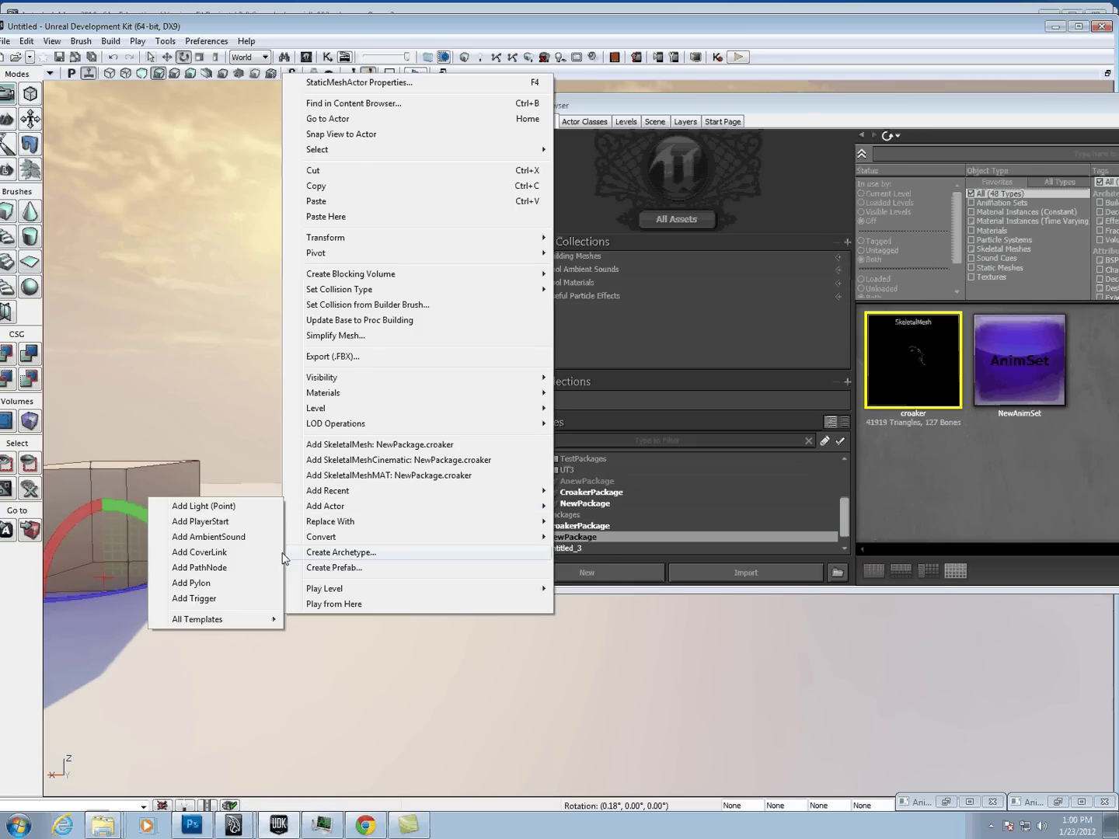
pyautogui.moveTo(279, 624)
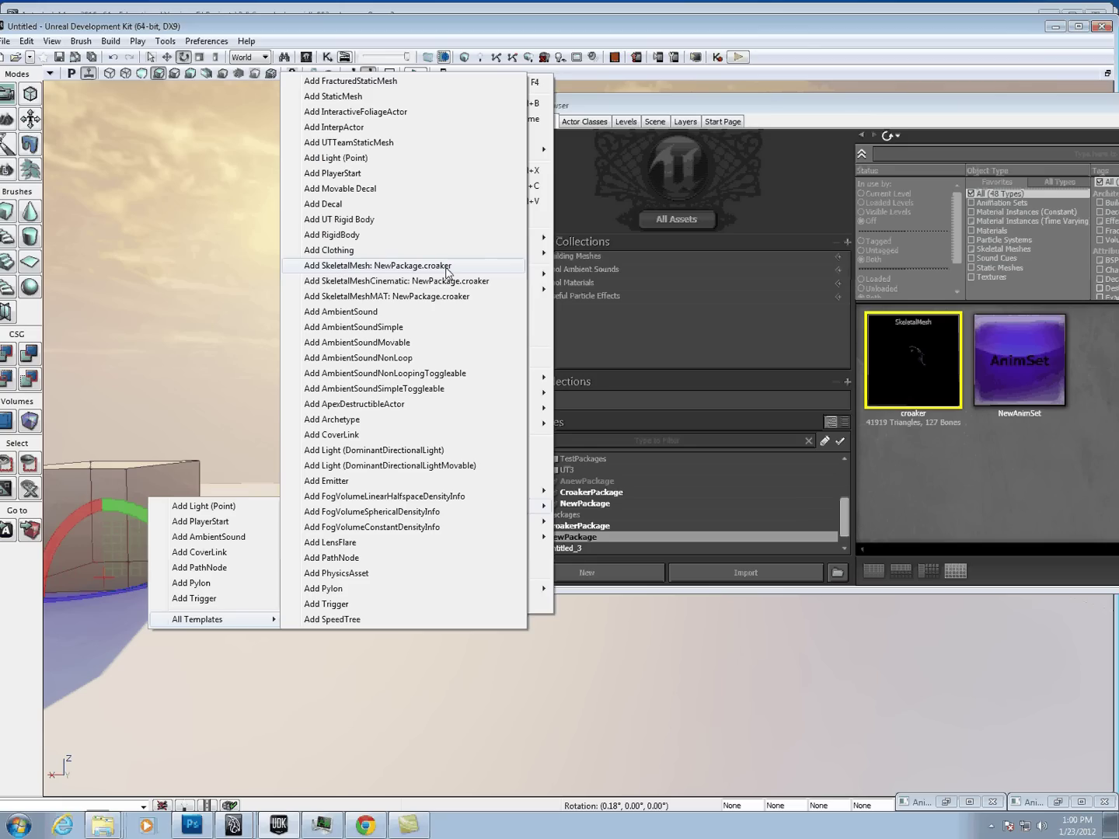
pyautogui.click(446, 266)
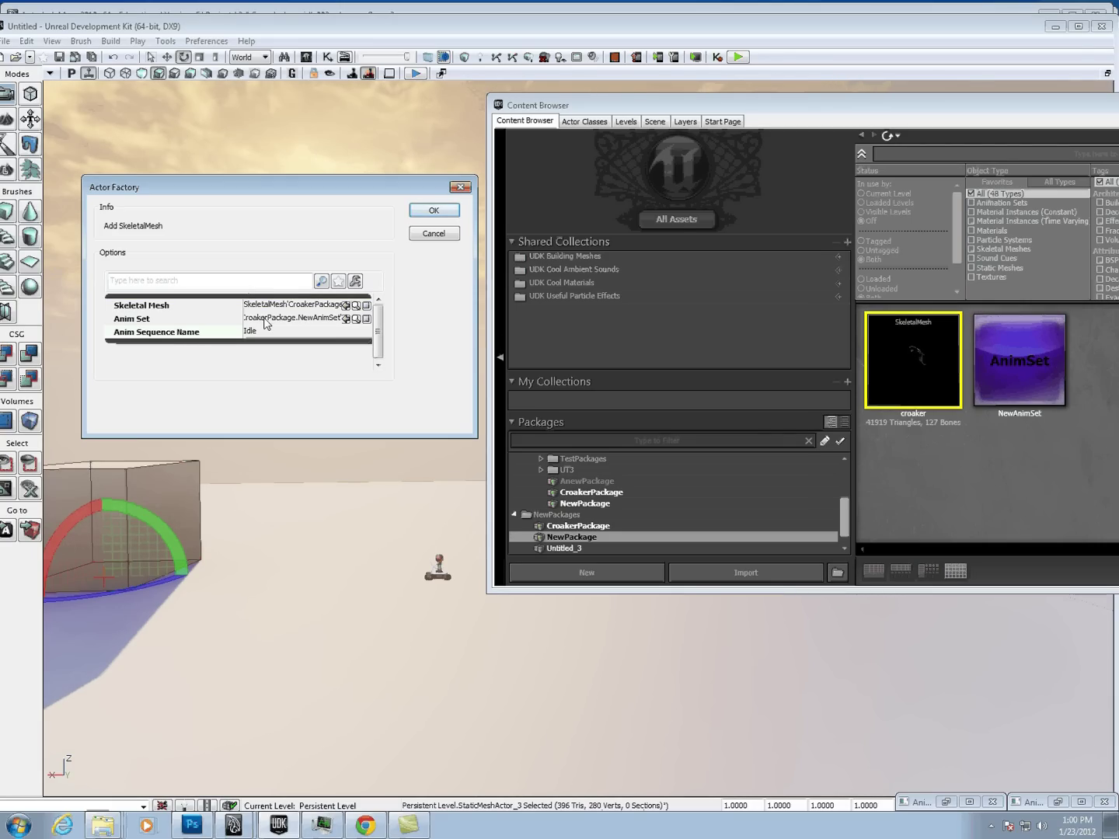
# Assign NewAnimSet from NewPackage as the actor's anim set, name the anim sequence idle, and create the actor.
pyautogui.click(1019, 359)
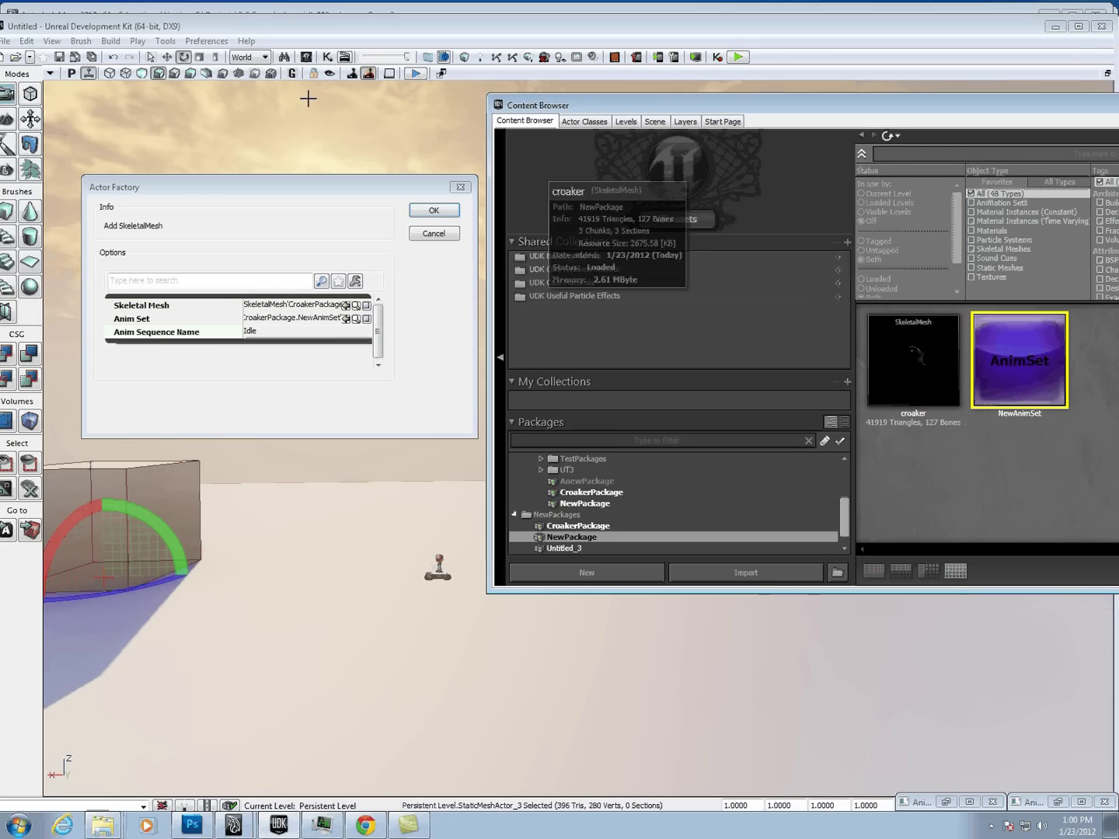
pyautogui.click(347, 319)
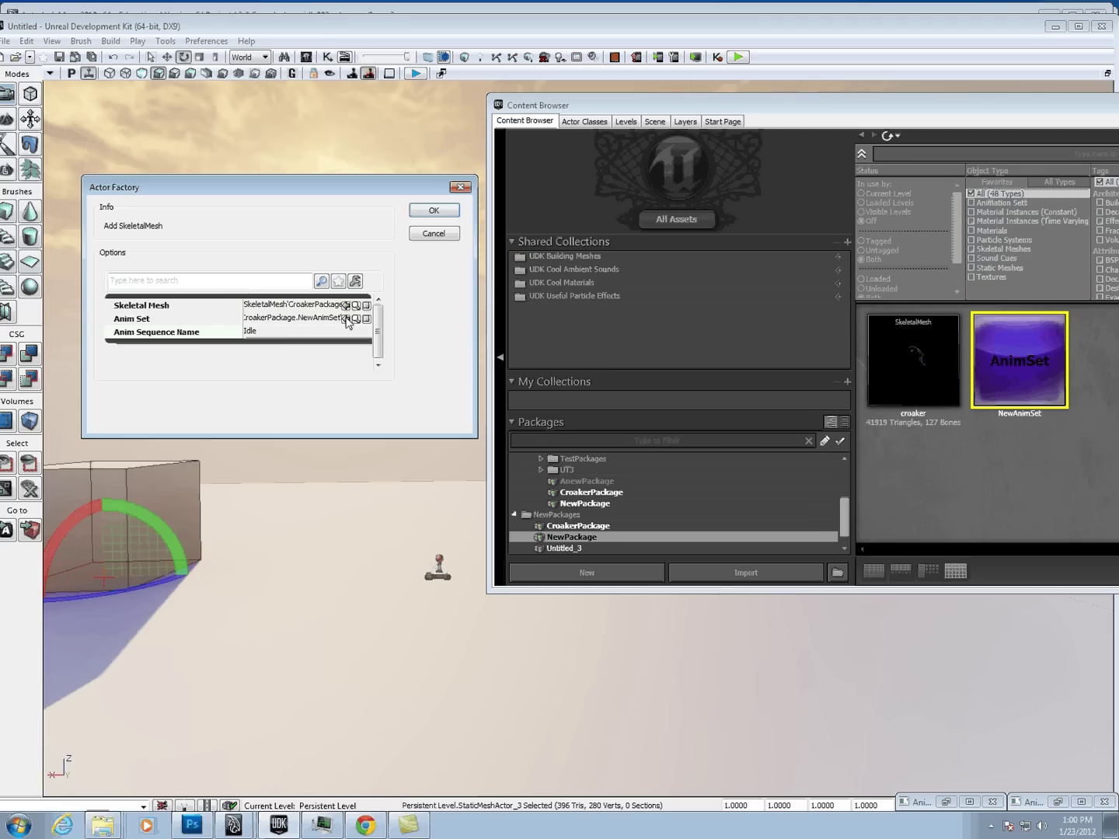
pyautogui.click(346, 318)
pyautogui.click(292, 332)
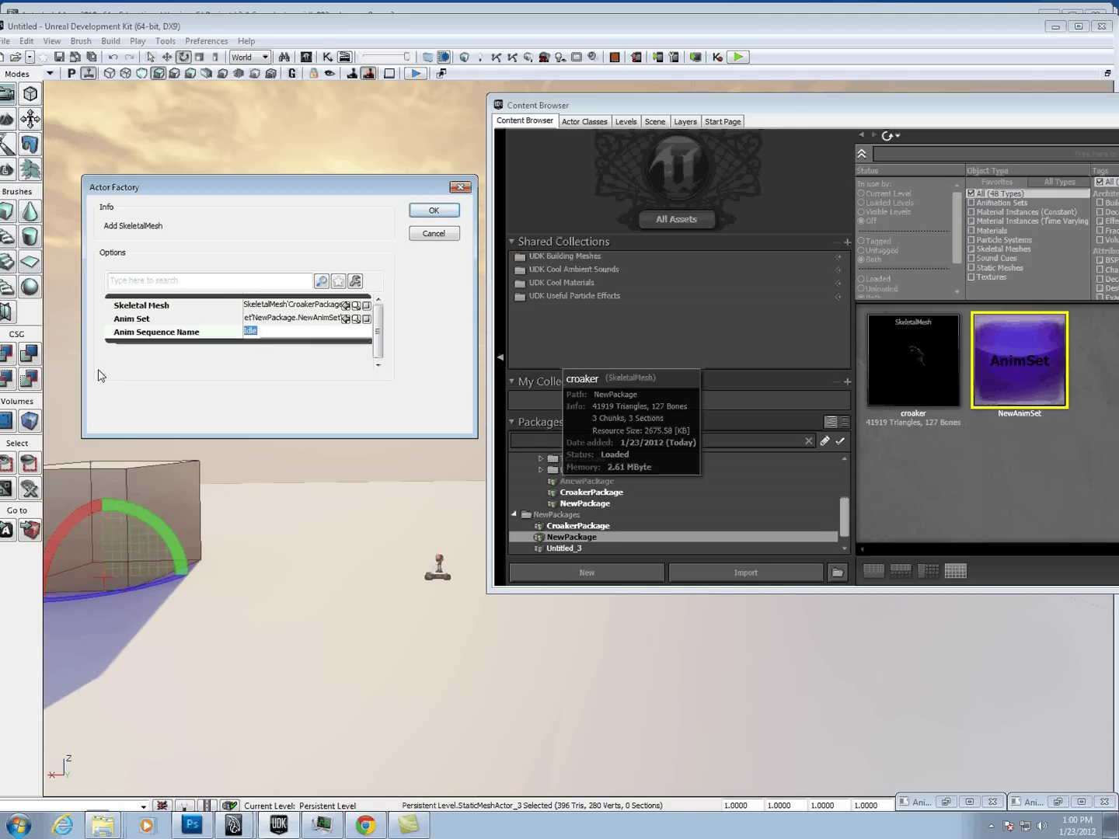
pyautogui.write('idle')
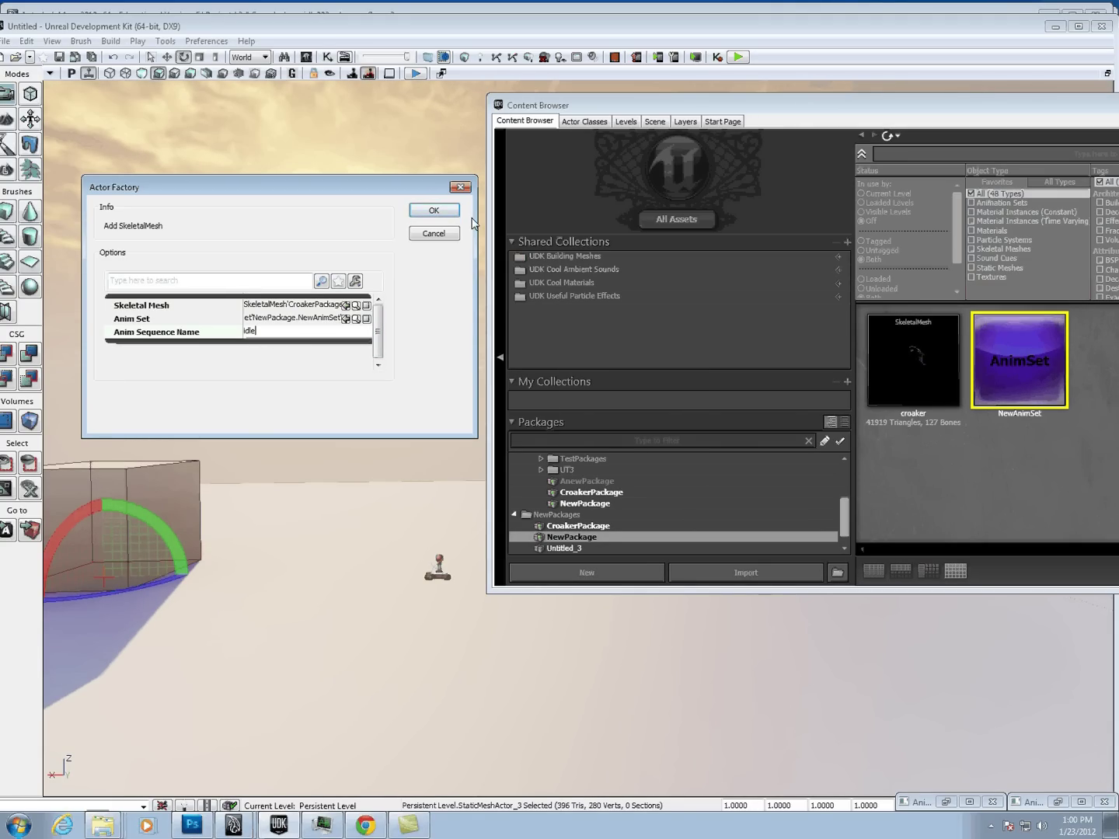
pyautogui.click(433, 209)
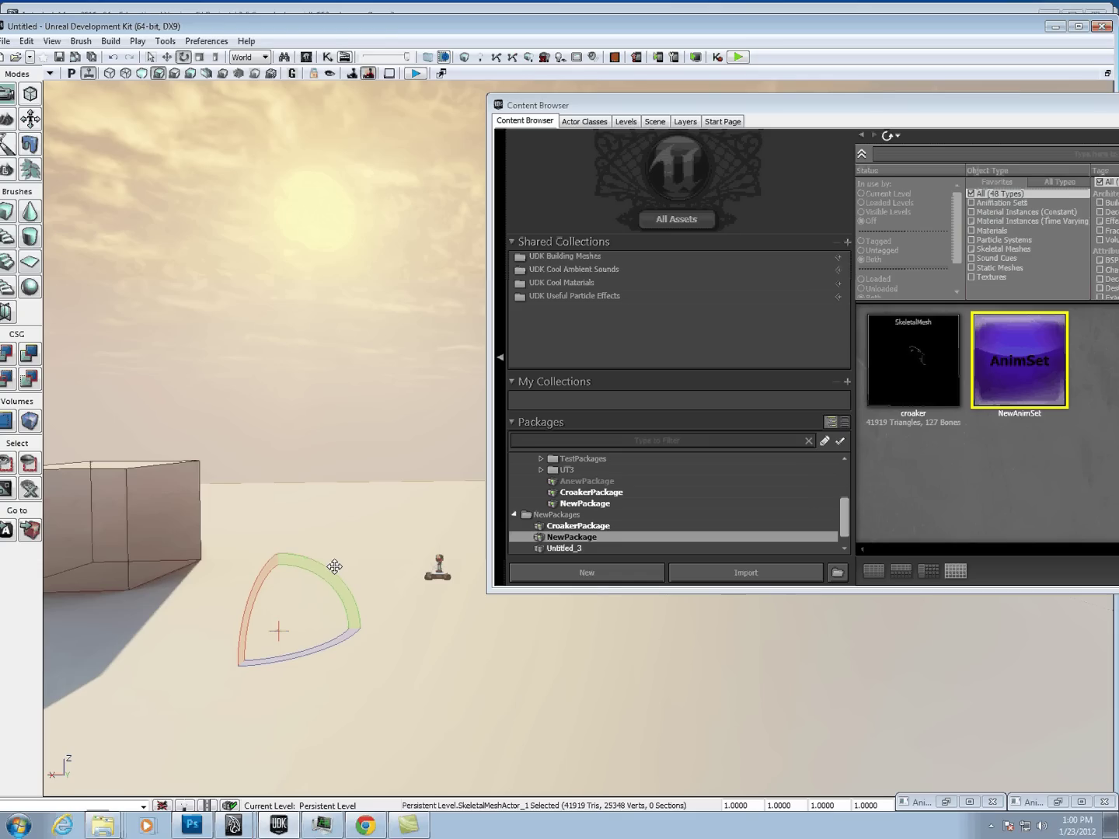
# Scale the croaker actor uniformly to 50 and move it up until its whole body stands above the floor.
pyautogui.click(167, 56)
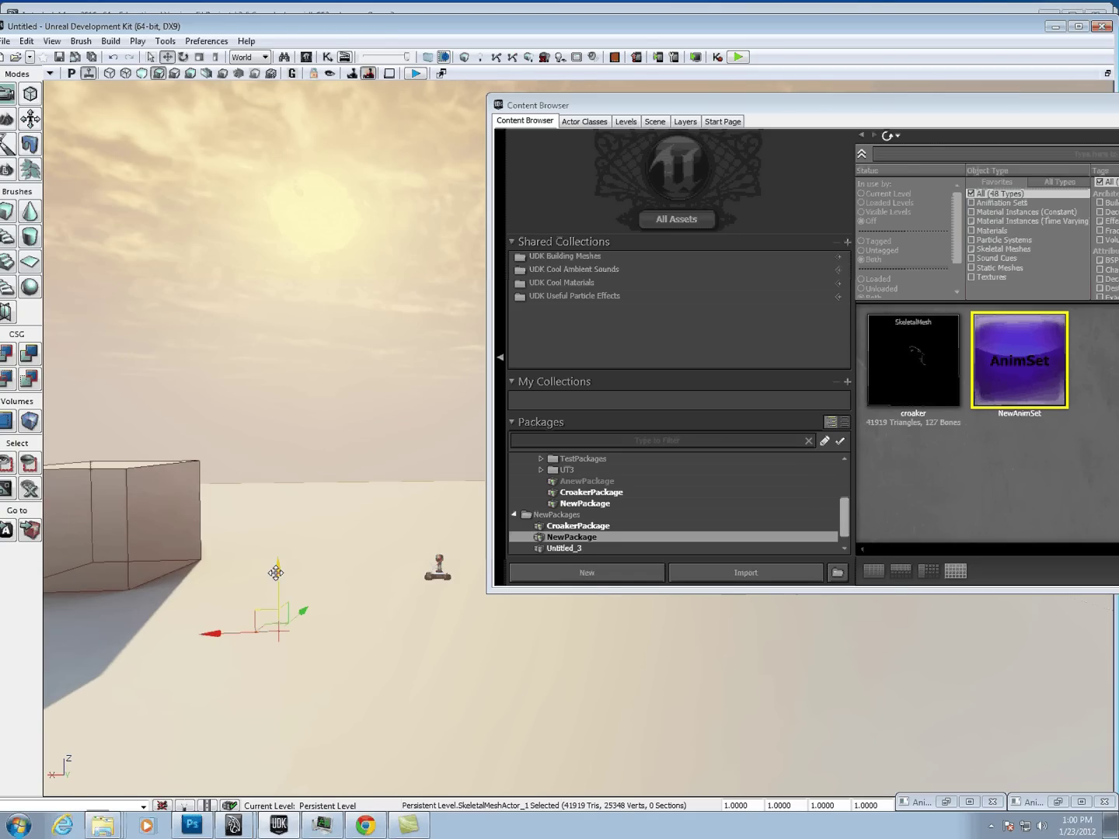
pyautogui.moveTo(277, 573); pyautogui.dragTo(274, 512)
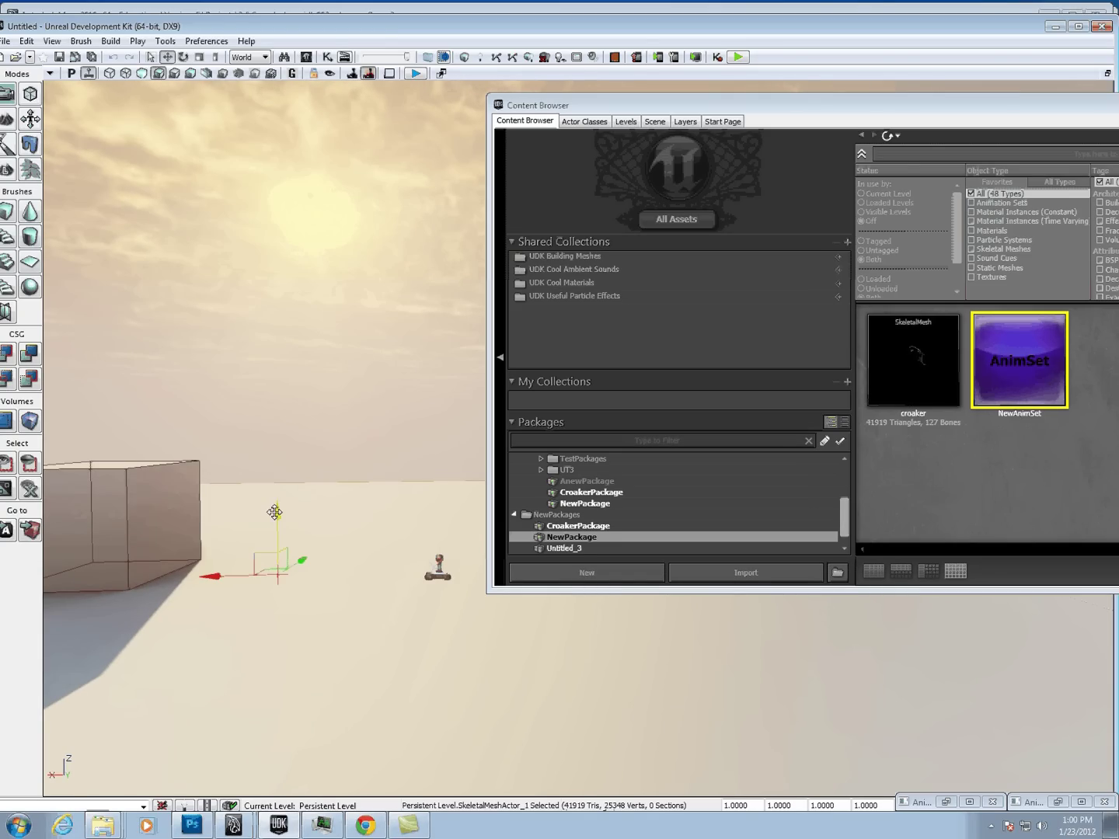
pyautogui.write('50')
pyautogui.press('Return')
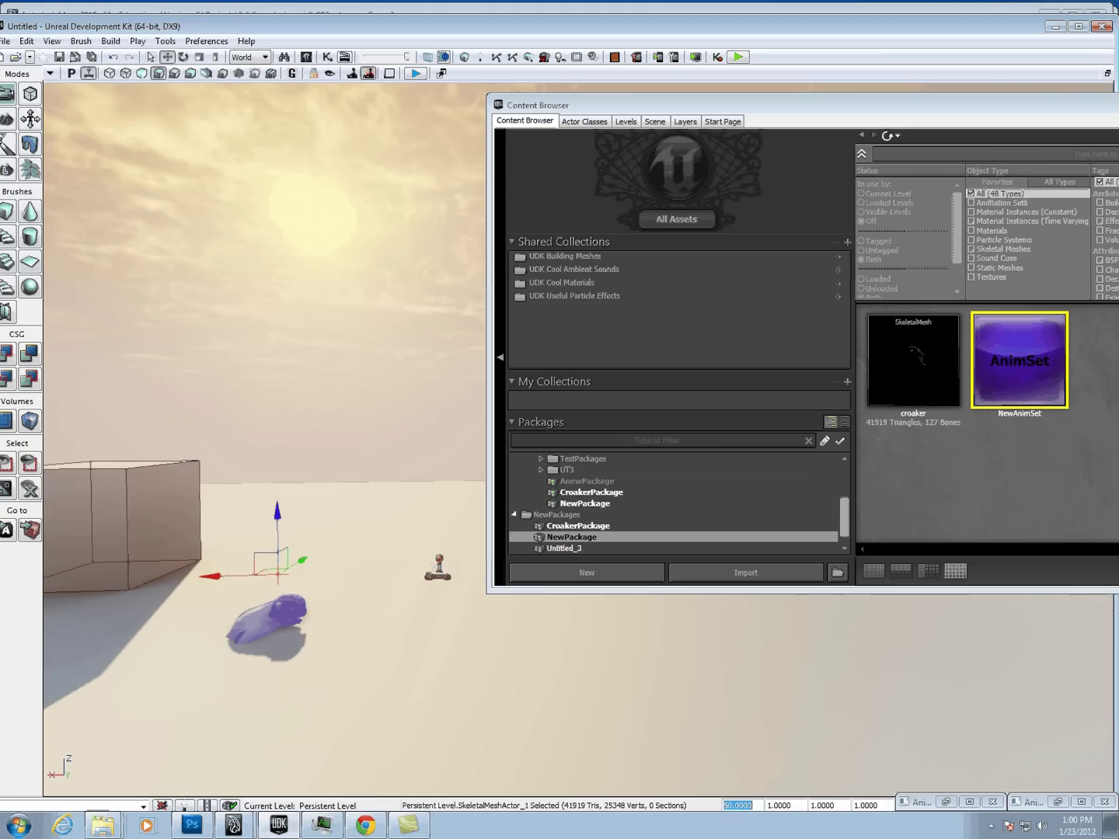
pyautogui.moveTo(278, 513); pyautogui.dragTo(265, 432)
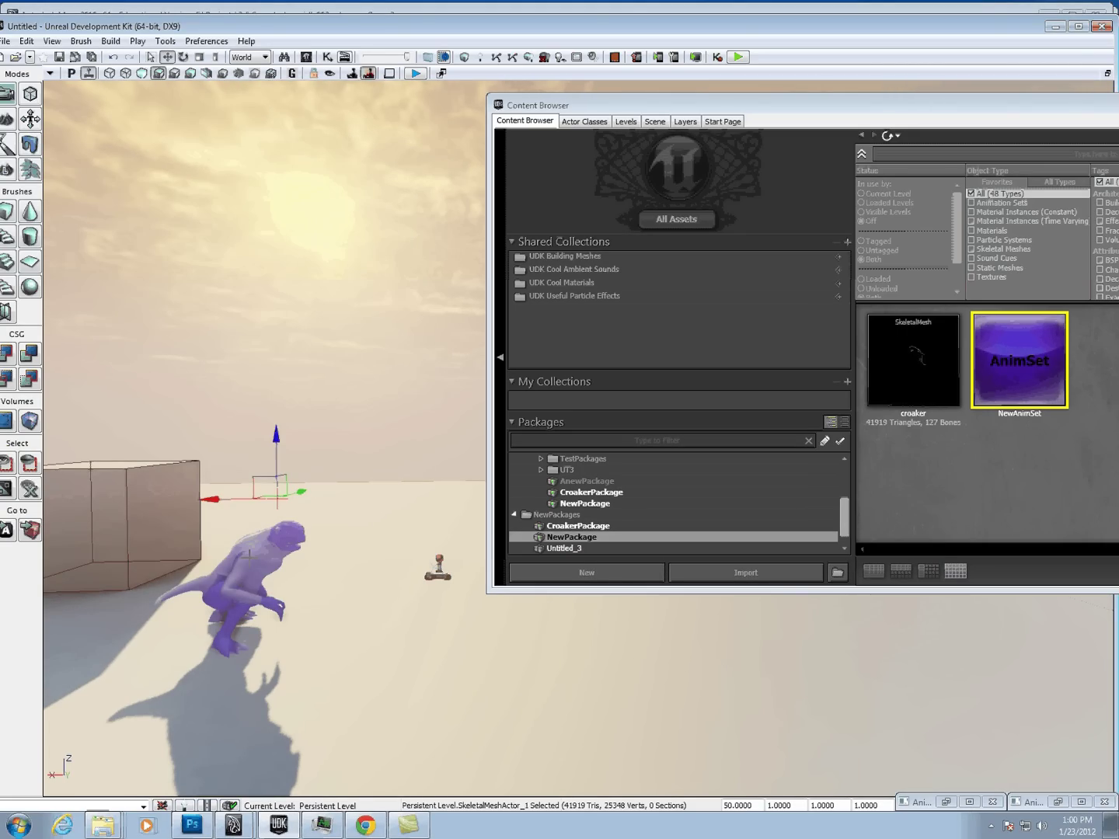
# Enable Playing and Looping for the croaker actor's idle animation in its properties.
pyautogui.doubleClick(248, 555)
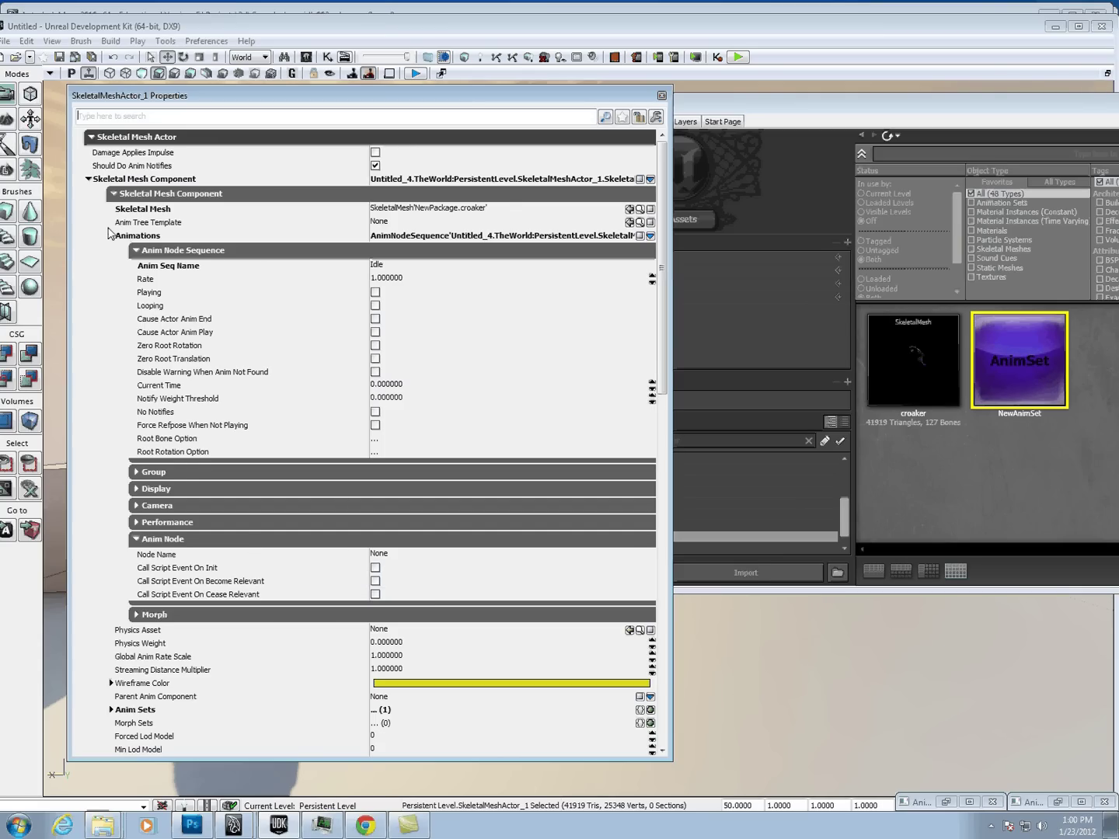
pyautogui.click(88, 180)
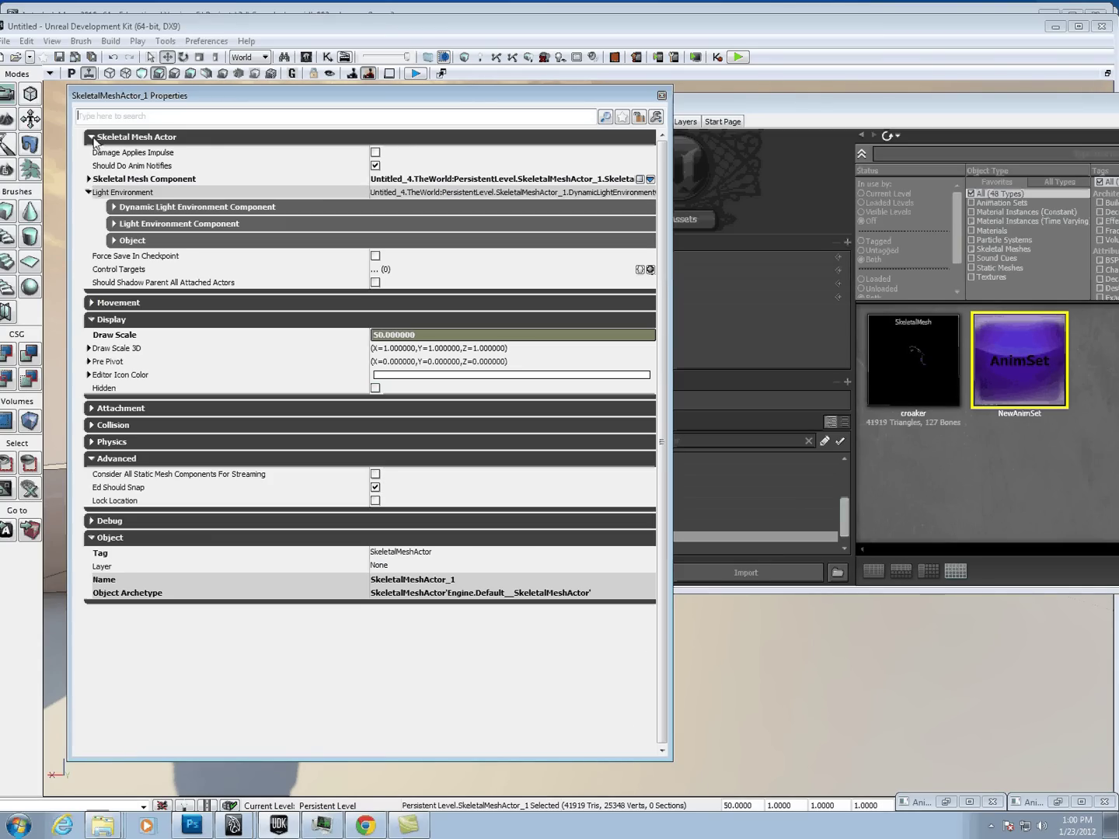
pyautogui.click(92, 137)
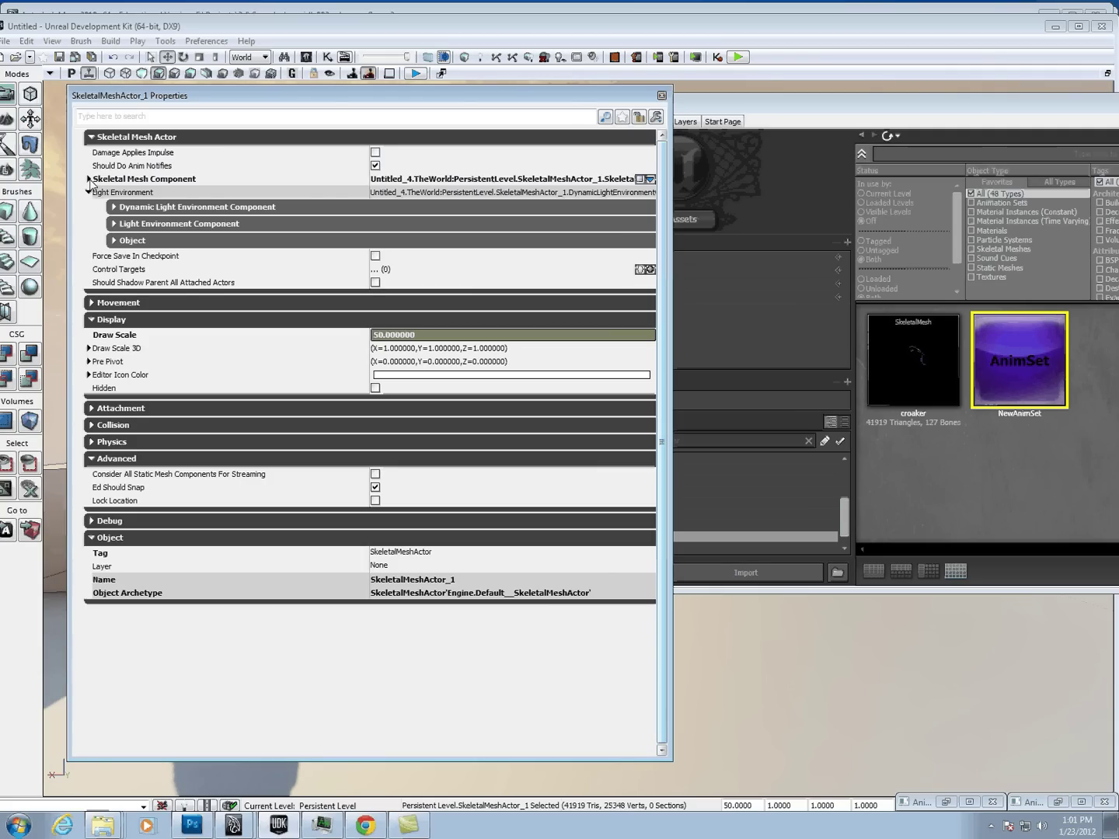
pyautogui.click(88, 179)
pyautogui.click(115, 194)
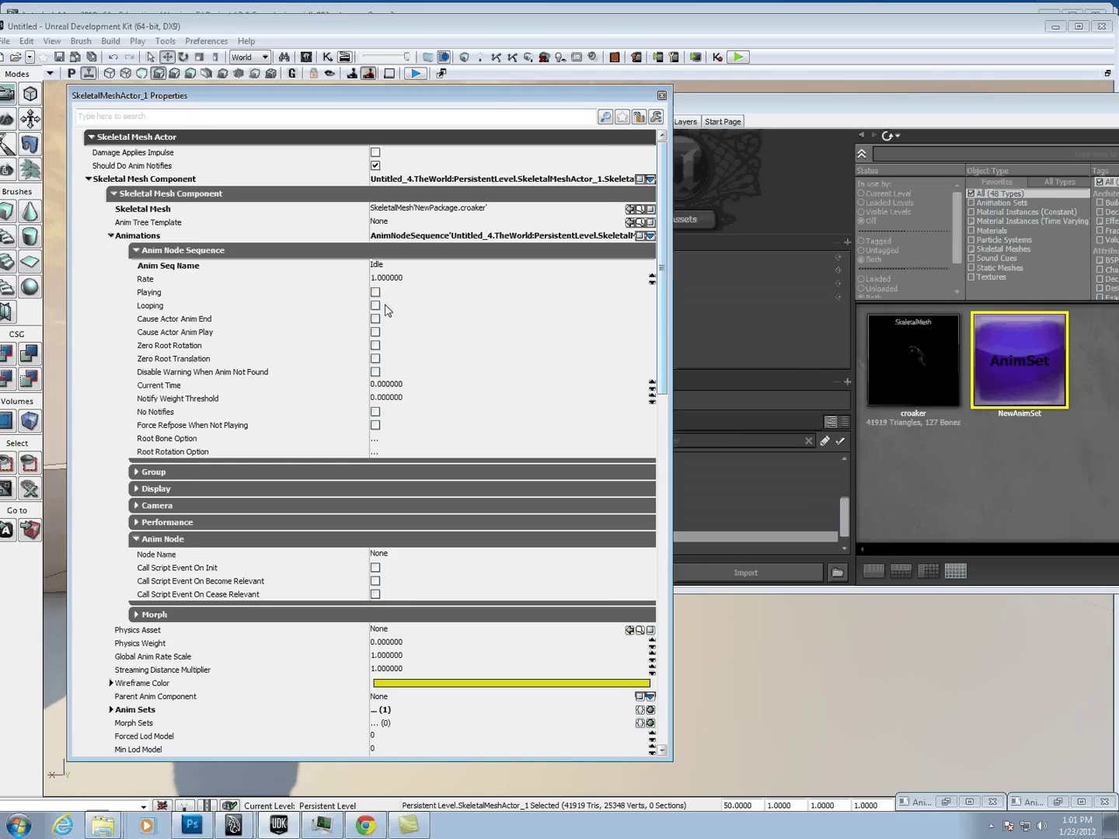
pyautogui.click(375, 293)
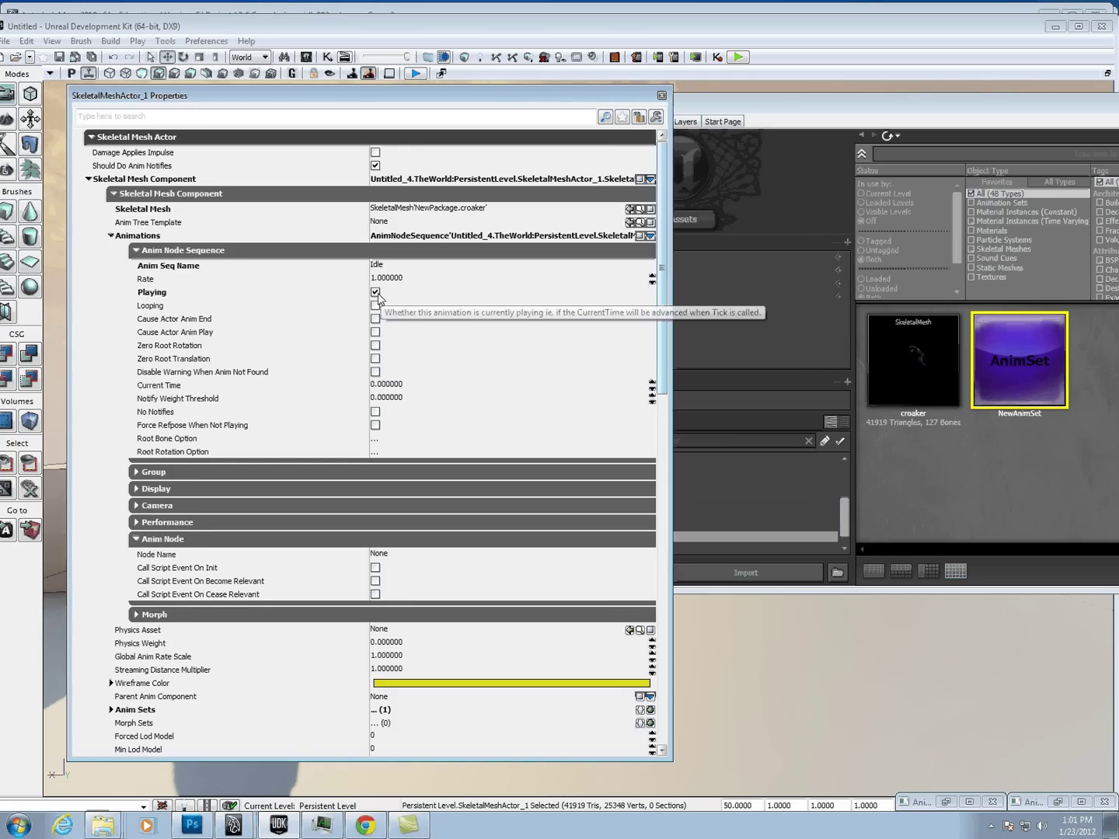
pyautogui.click(375, 306)
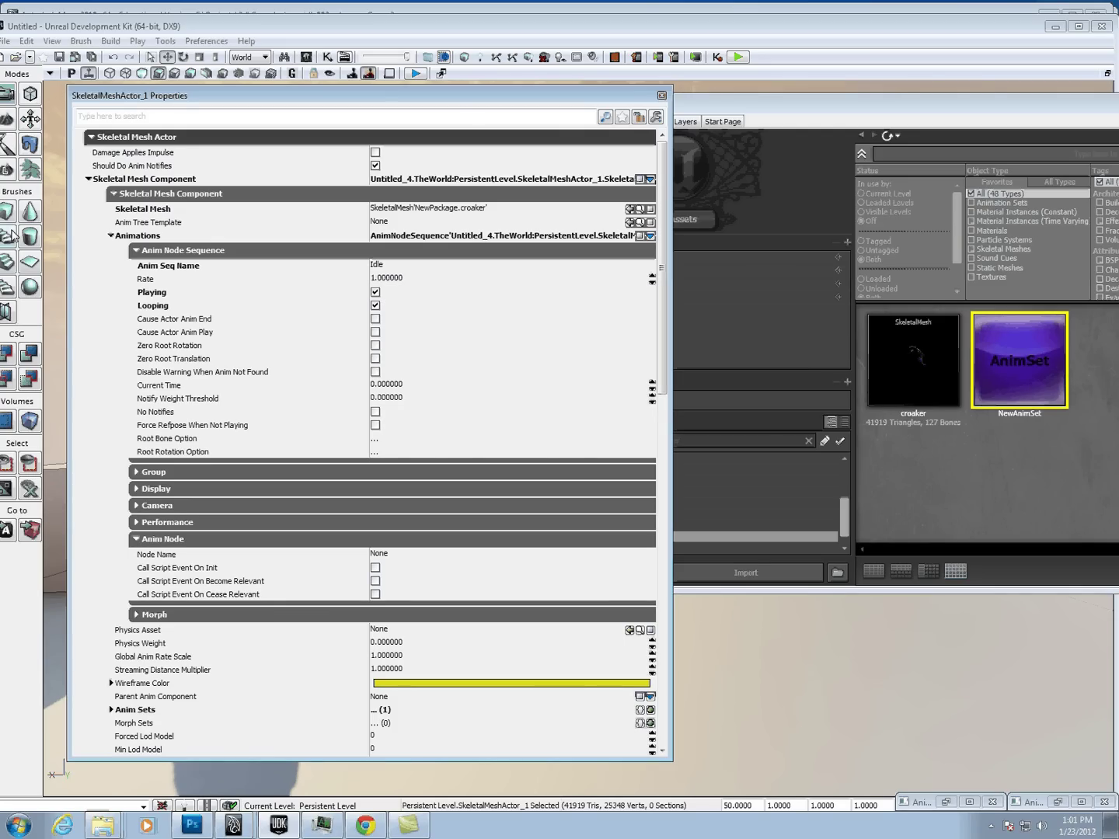
pyautogui.click(661, 96)
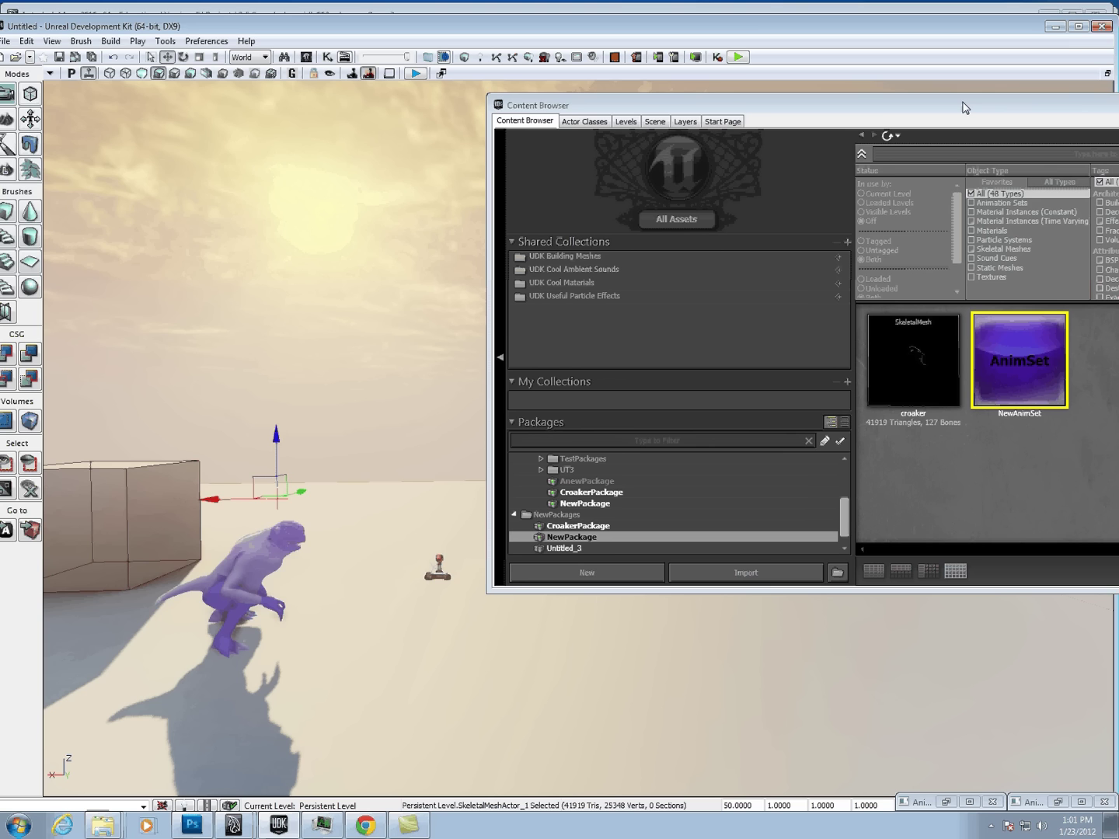
# Minimize the Content Browser and build the level's lighting at Preview quality, closing the map check report.
pyautogui.moveTo(963, 107); pyautogui.dragTo(588, 147)
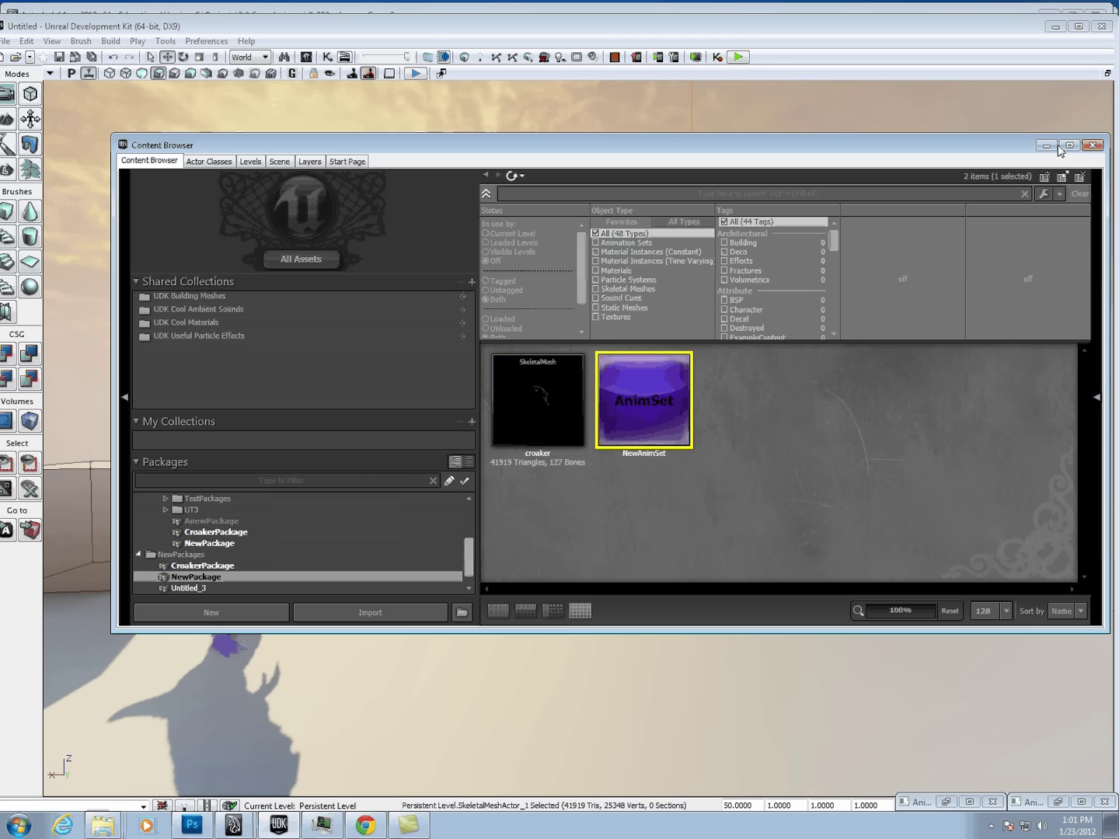
pyautogui.click(1046, 146)
pyautogui.scroll(-3, 611, 451)
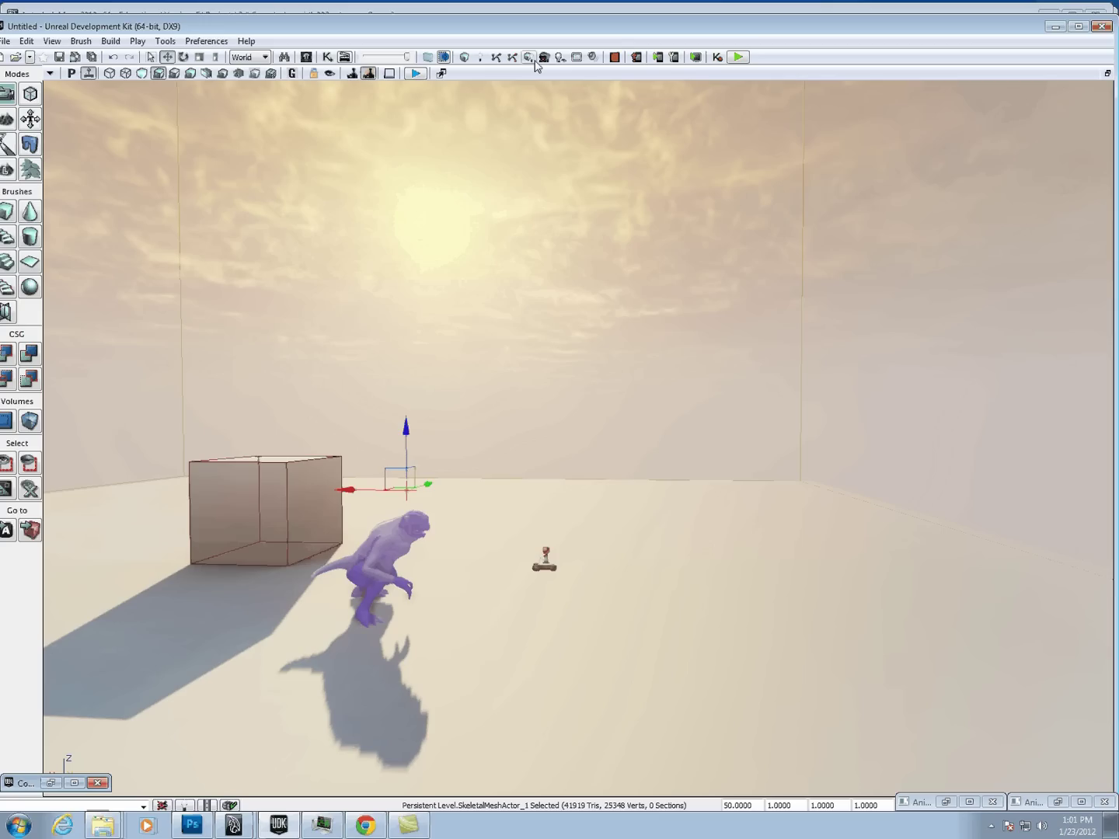
pyautogui.click(532, 60)
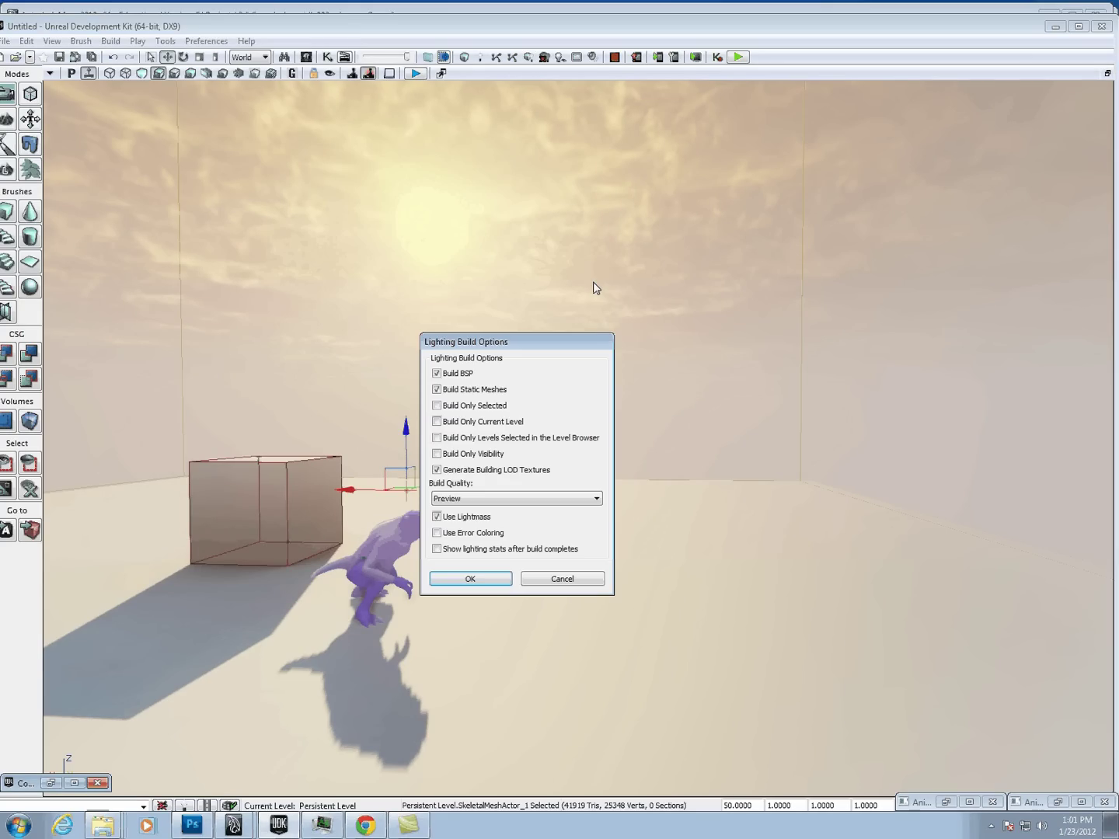
pyautogui.click(485, 578)
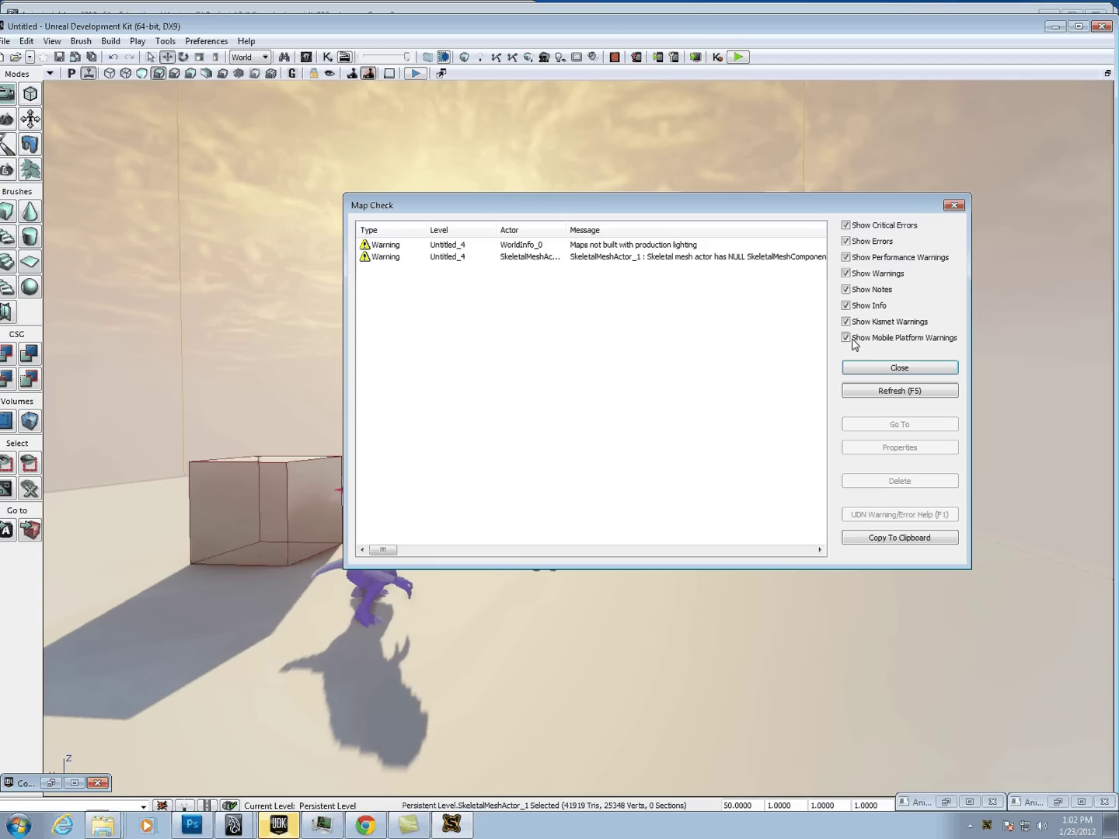
pyautogui.click(898, 367)
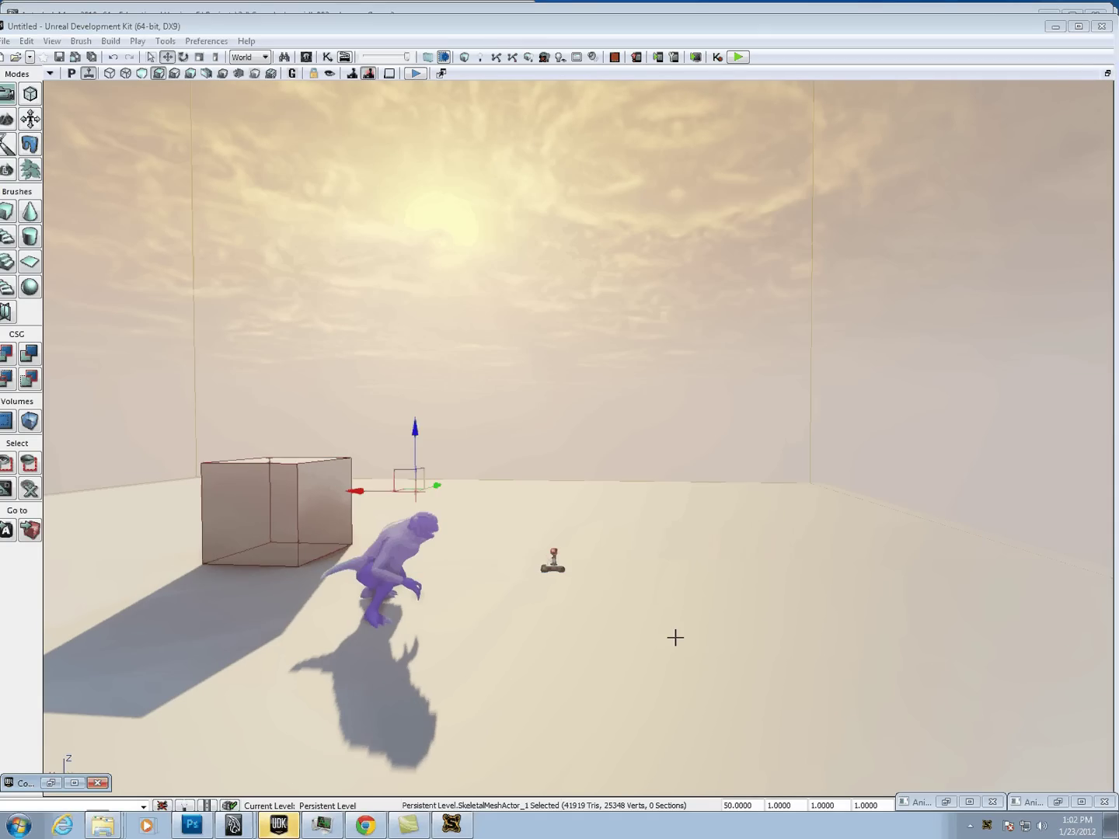
# Play the level from the floor near the croaker, back away to view its idle animation, and end the preview.
pyautogui.rightClick(658, 599)
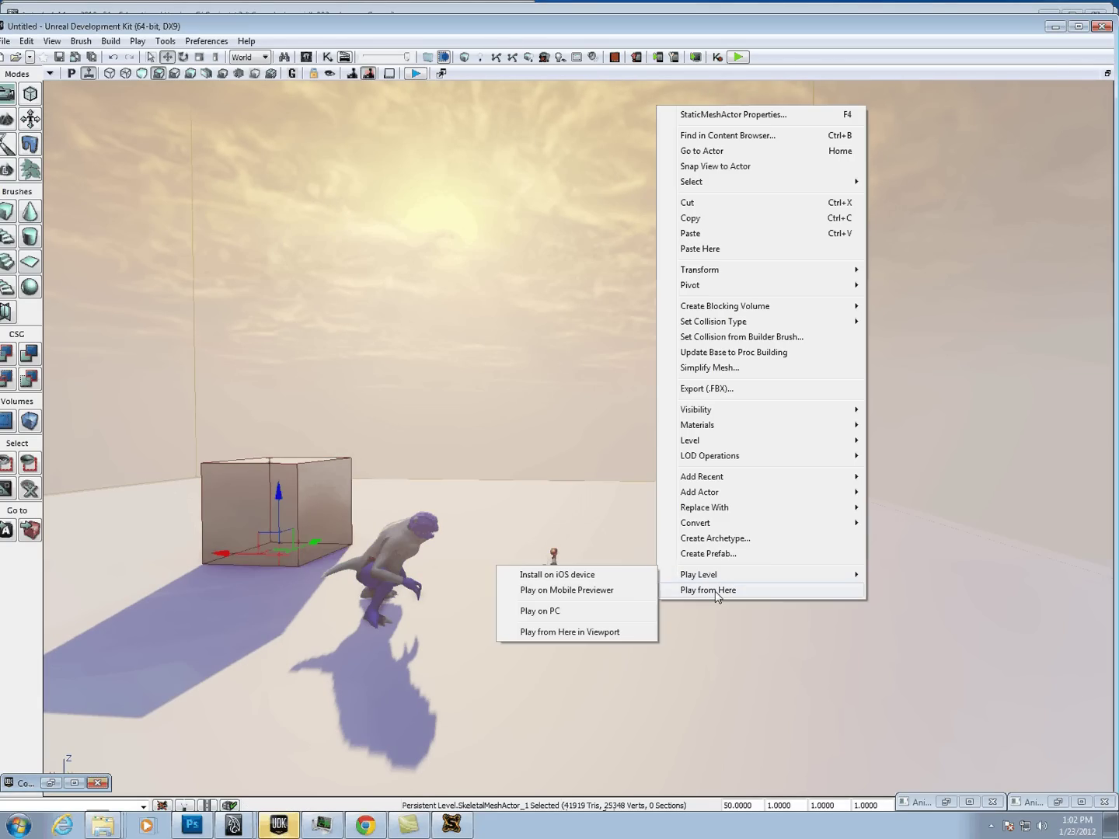
pyautogui.click(715, 591)
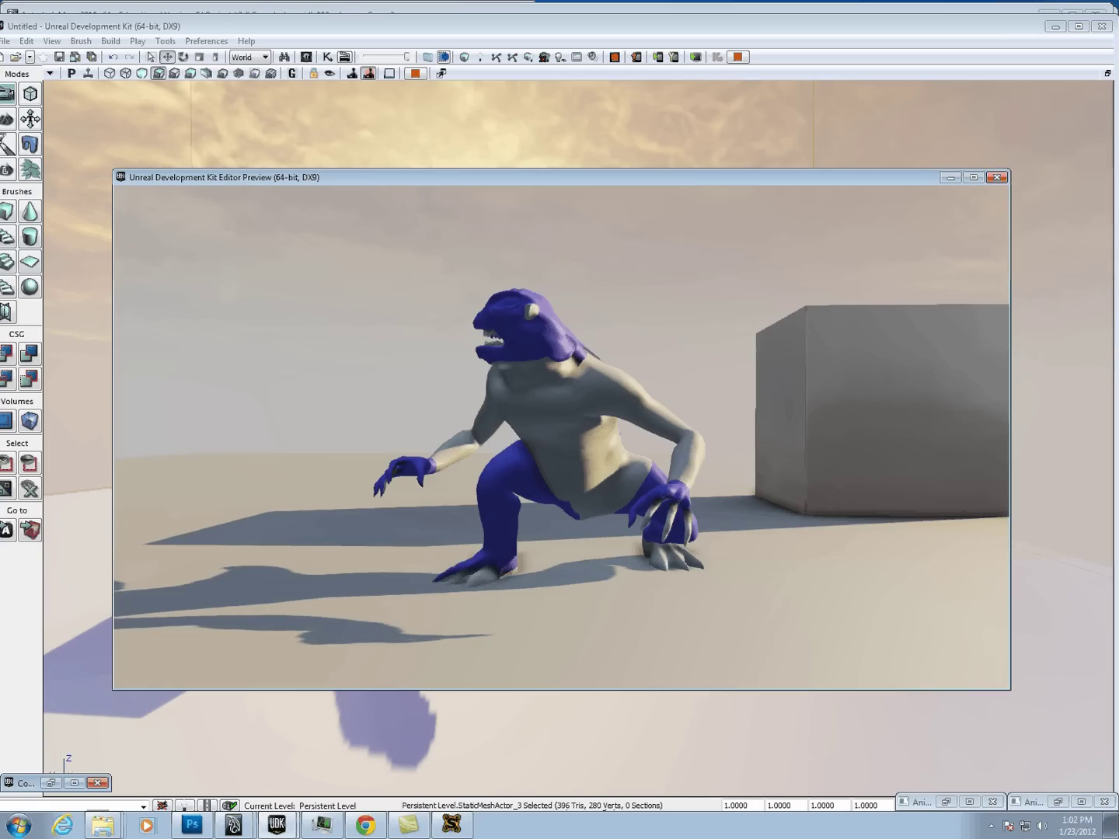
pyautogui.press('s')
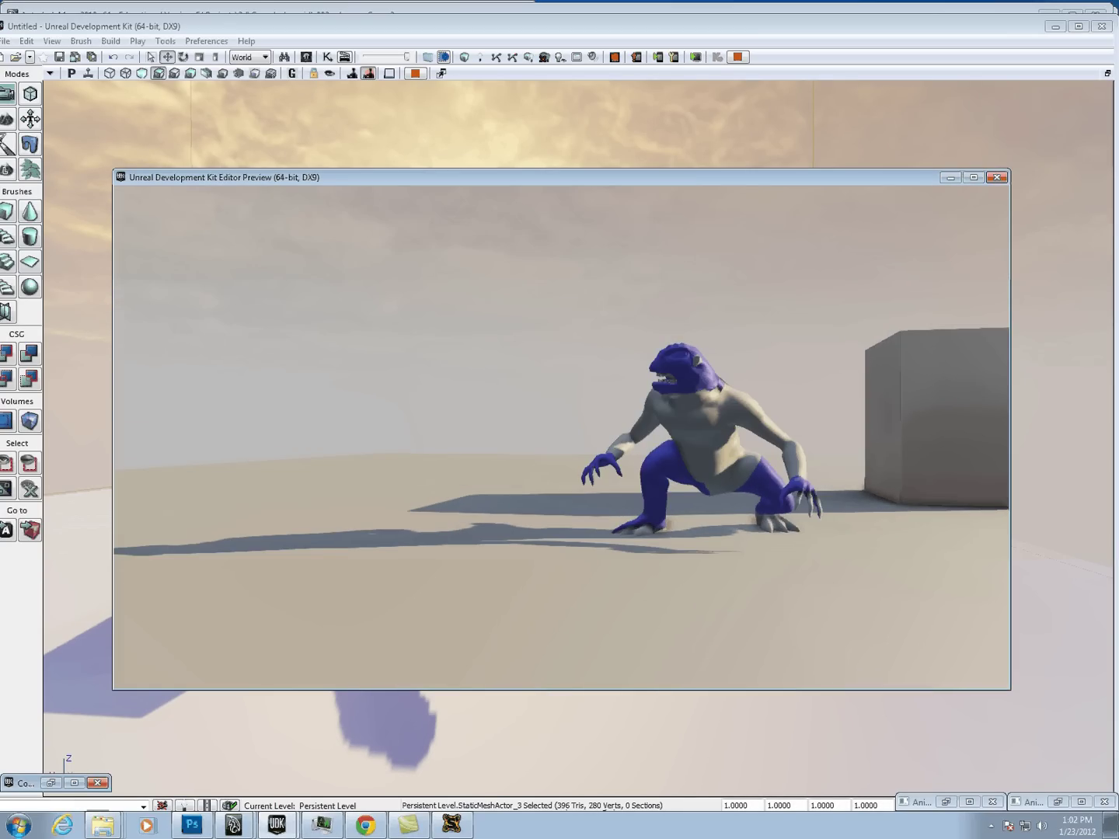
pyautogui.press('Escape')
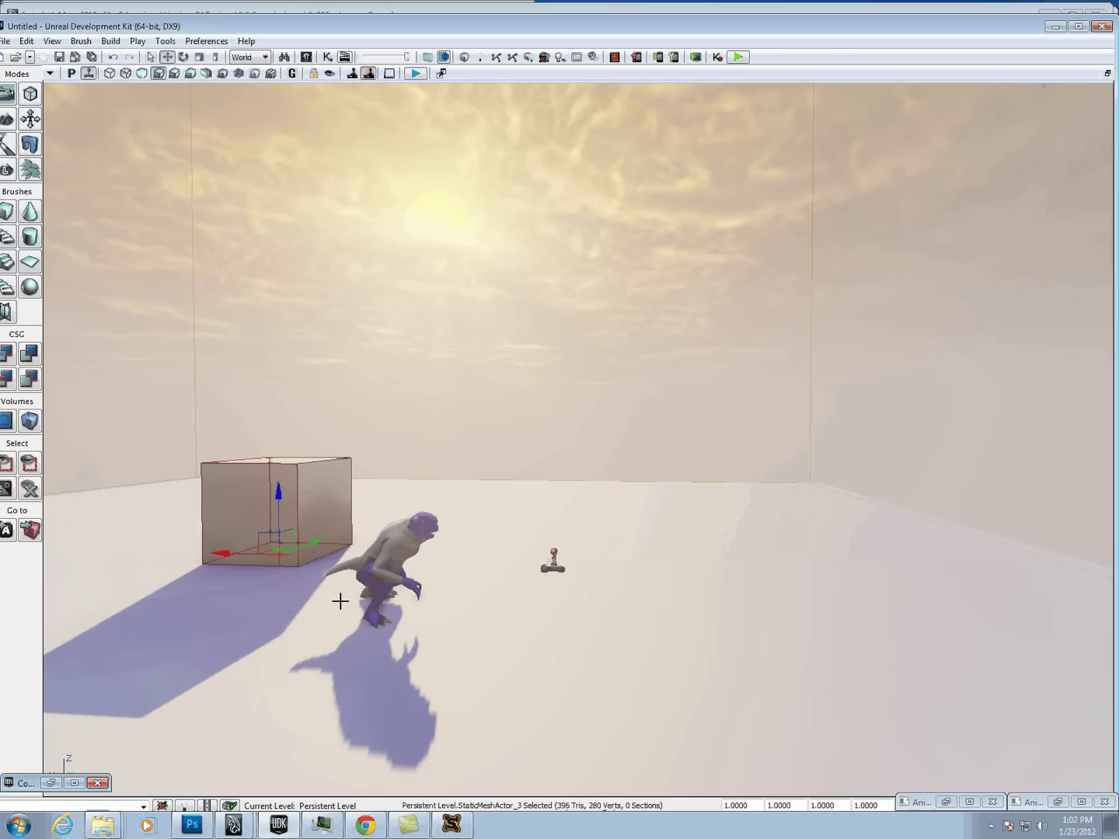
pyautogui.click(990, 826)
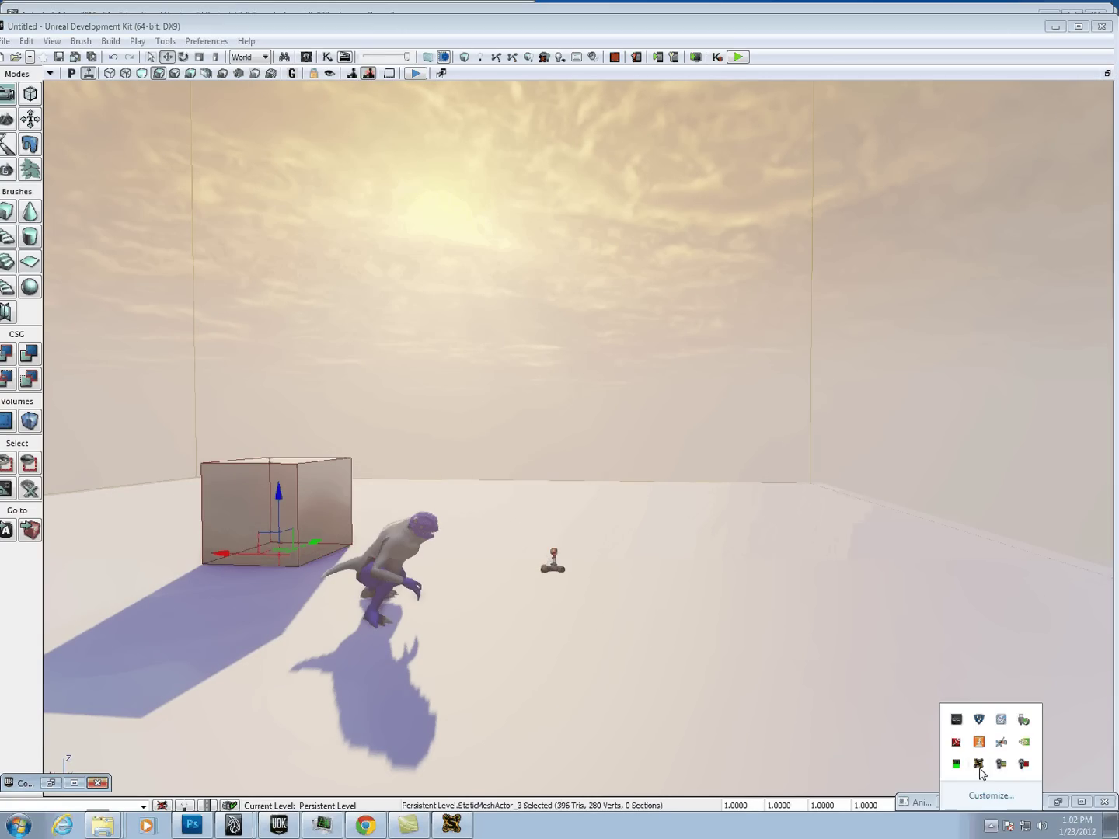
pyautogui.rightClick(1001, 764)
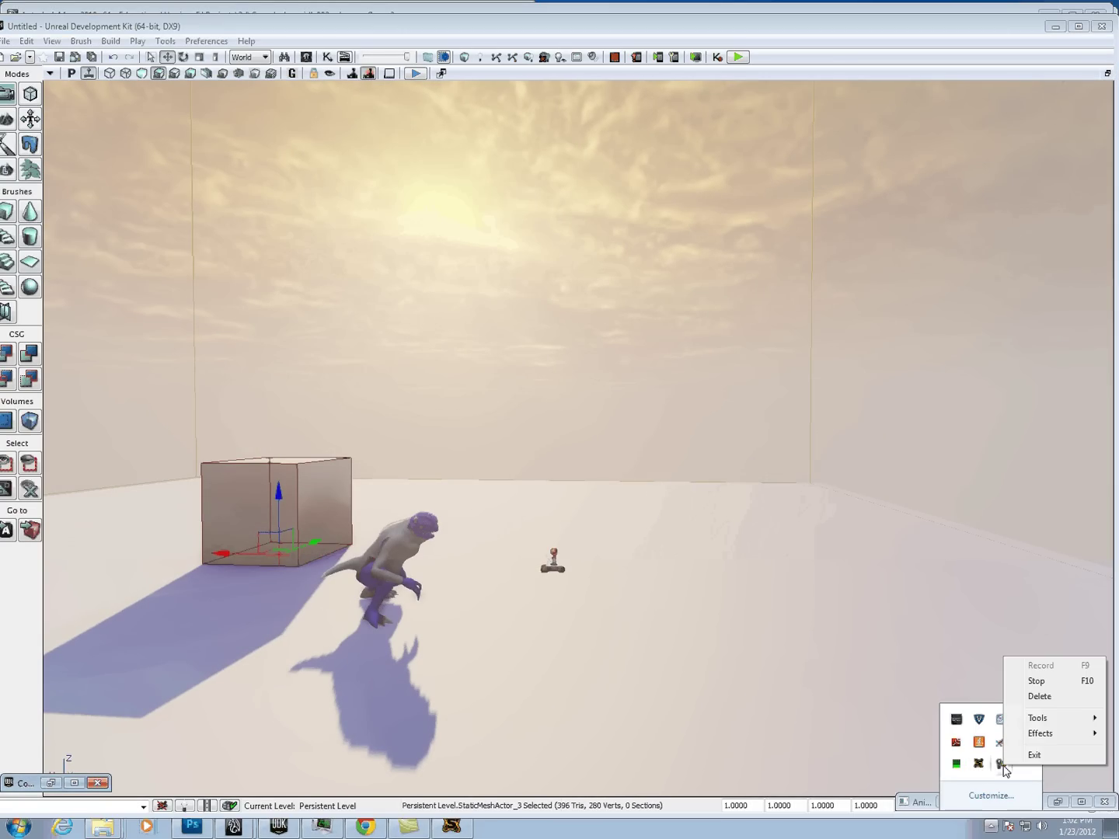